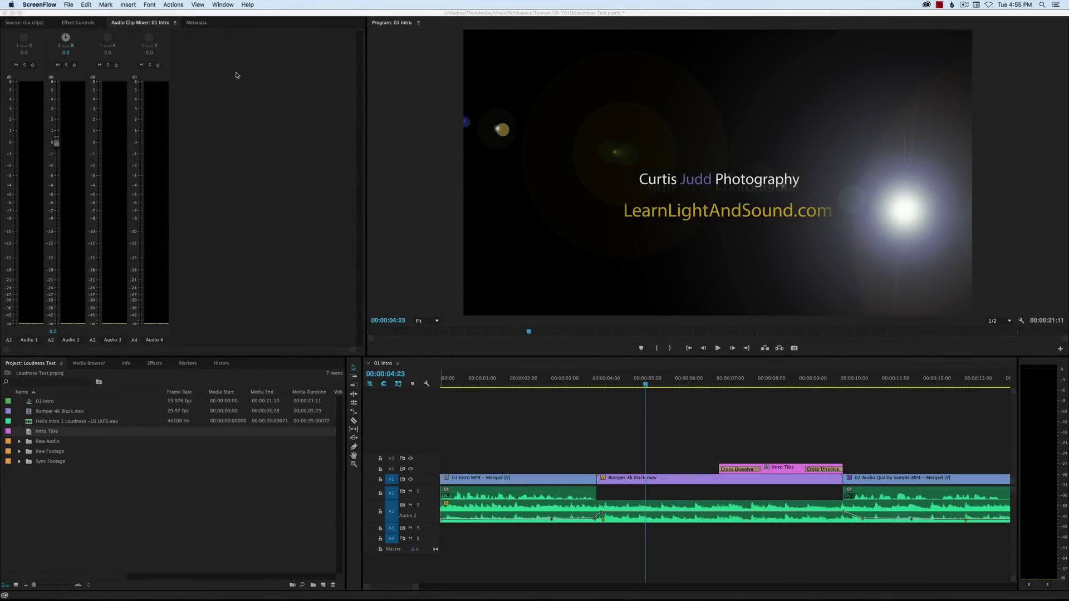
Bring Premiere Pro forward and check its version information
{"action": "left_click", "coordinate": [272, 78]}
{"action": "left_click", "coordinate": [44, 4]}
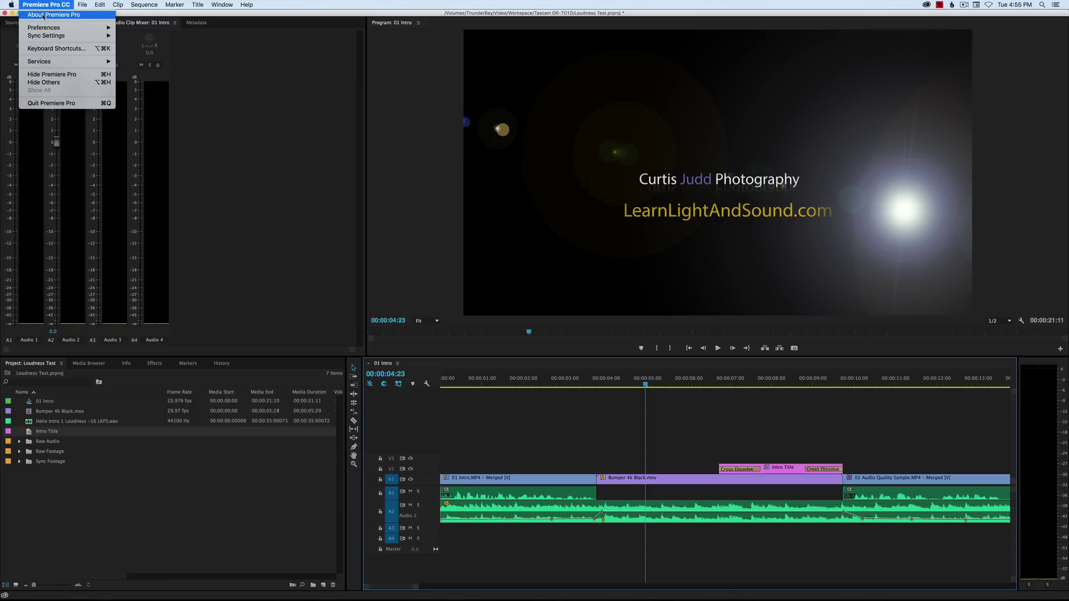
{"action": "left_click", "coordinate": [43, 17]}
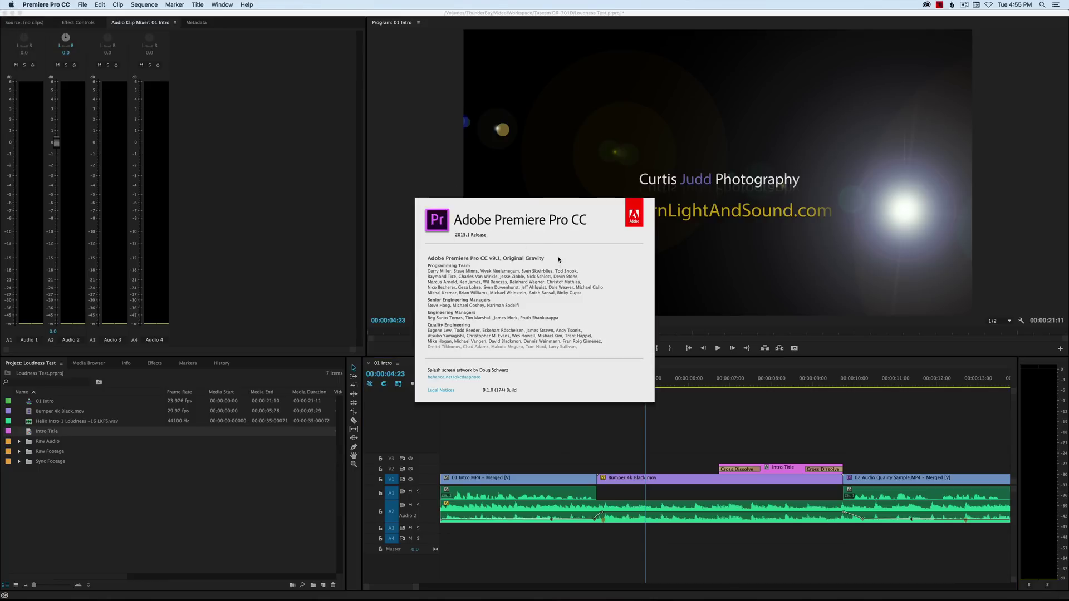
{"action": "left_click", "coordinate": [558, 259]}
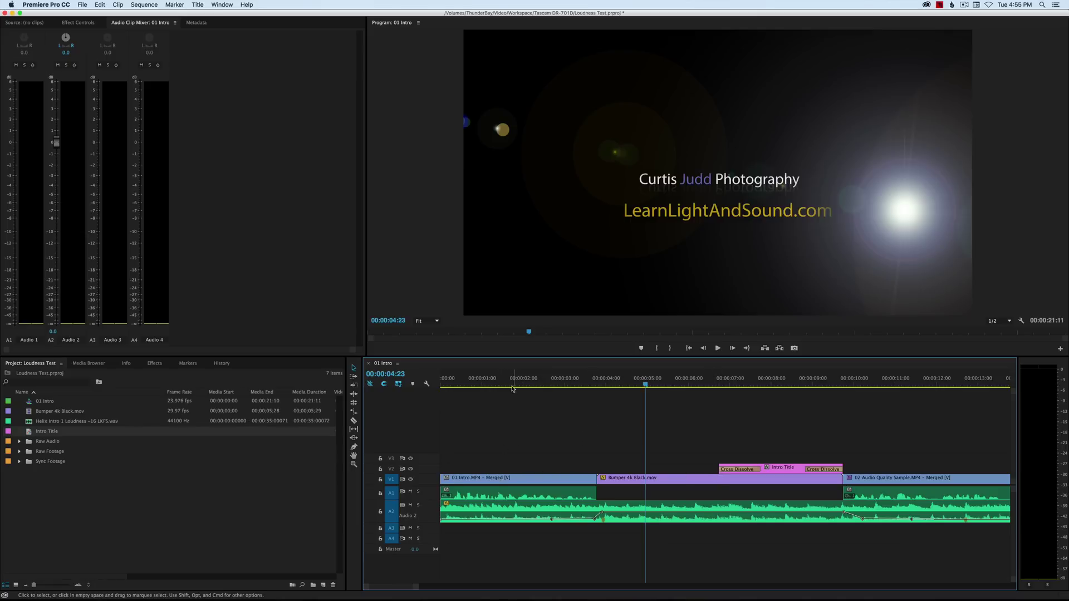
Scrub through the 01 Intro sequence, previewing the Tascam title, presenter shots and lens-flare title
{"action": "left_click_drag", "start_coordinate": [512, 385], "coordinate": [650, 384]}
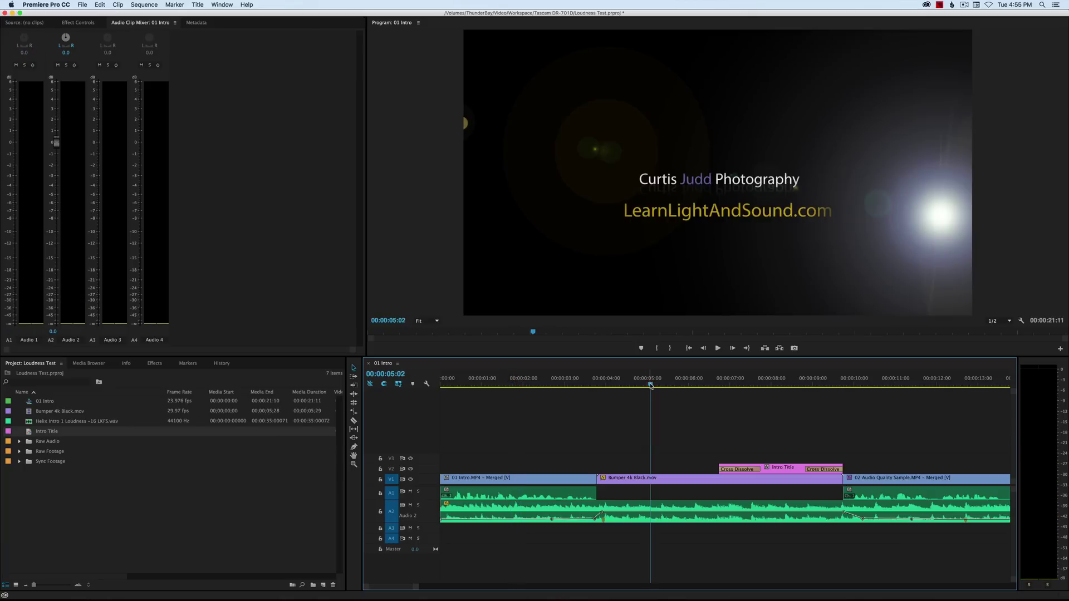
{"action": "left_click", "coordinate": [766, 382]}
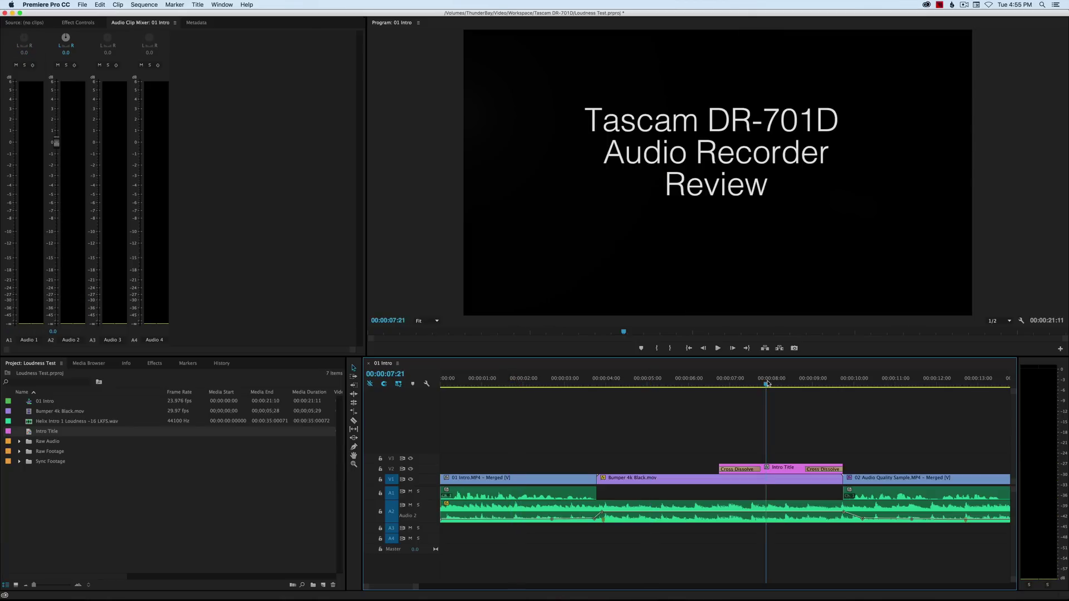
{"action": "left_click", "coordinate": [908, 383]}
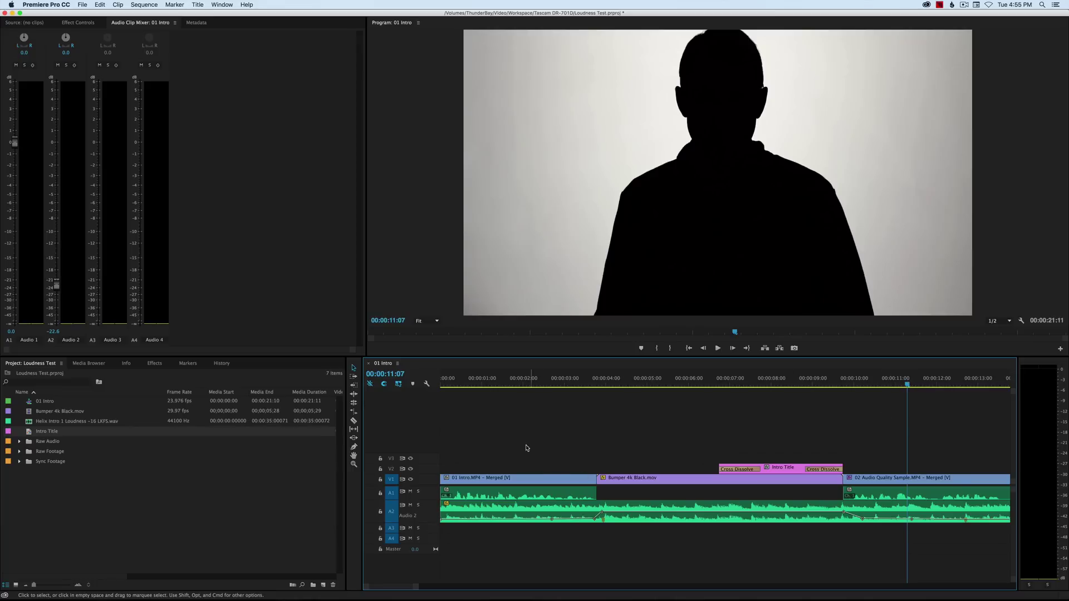
{"action": "left_click", "coordinate": [520, 383]}
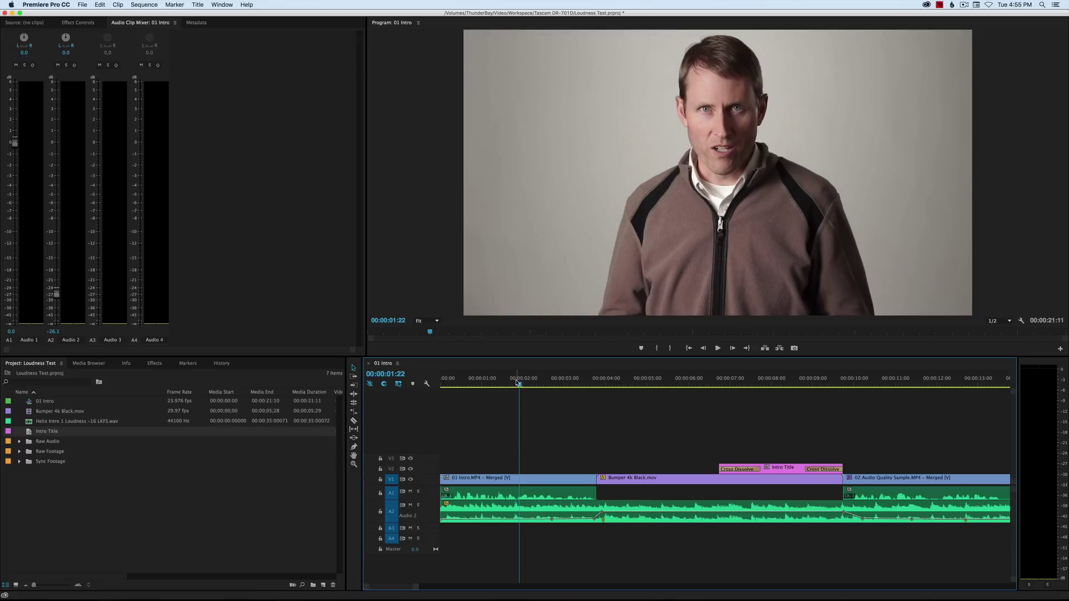
{"action": "left_click", "coordinate": [634, 384]}
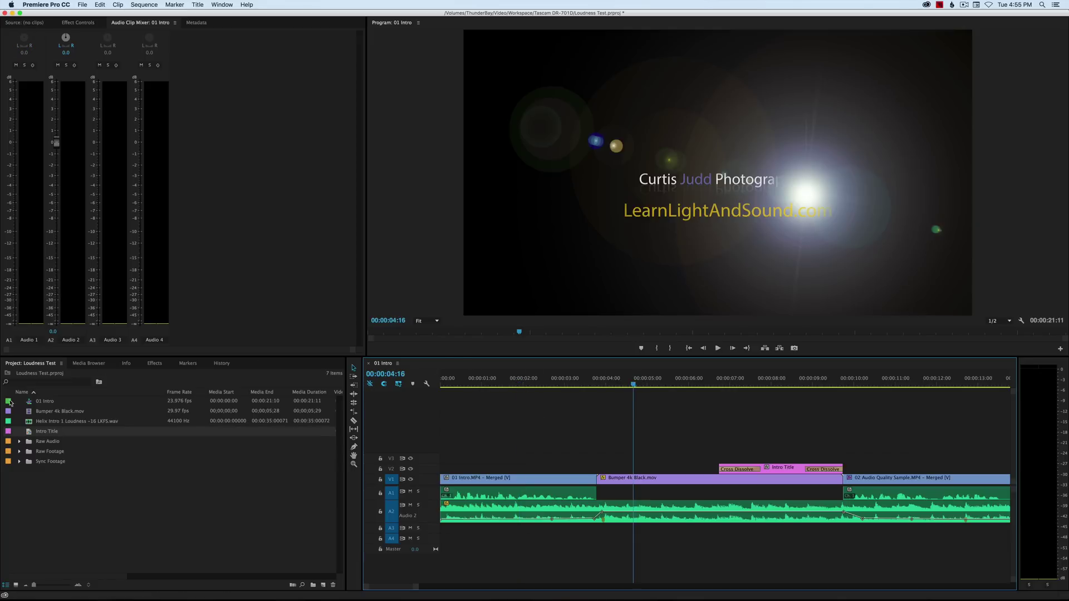
Open Export Media settings for the 01 Intro sequence and reposition the window up and right
{"action": "left_click", "coordinate": [38, 403]}
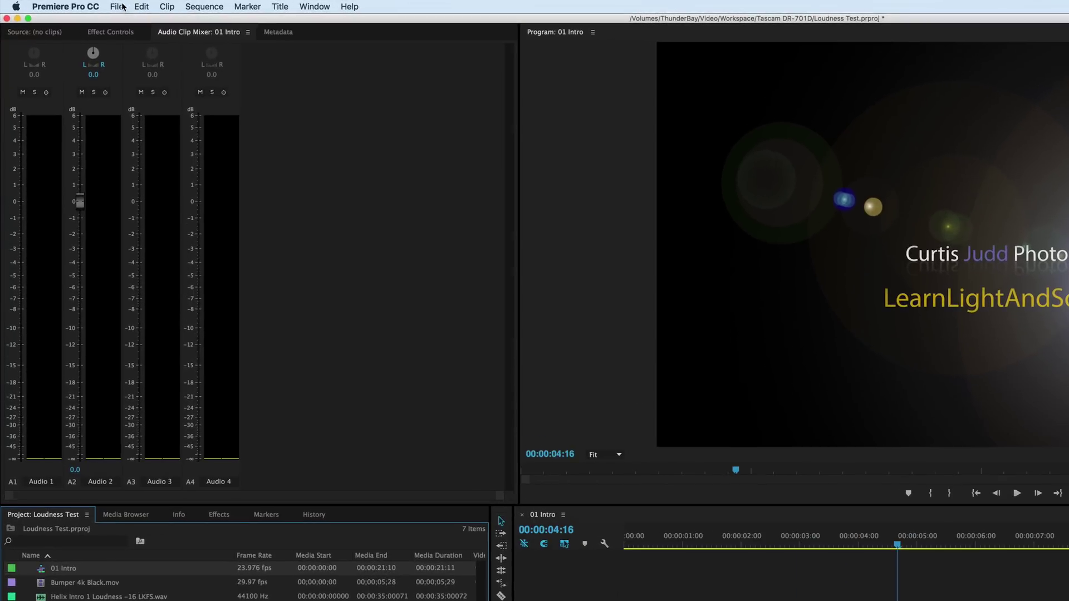
{"action": "left_click", "coordinate": [82, 4]}
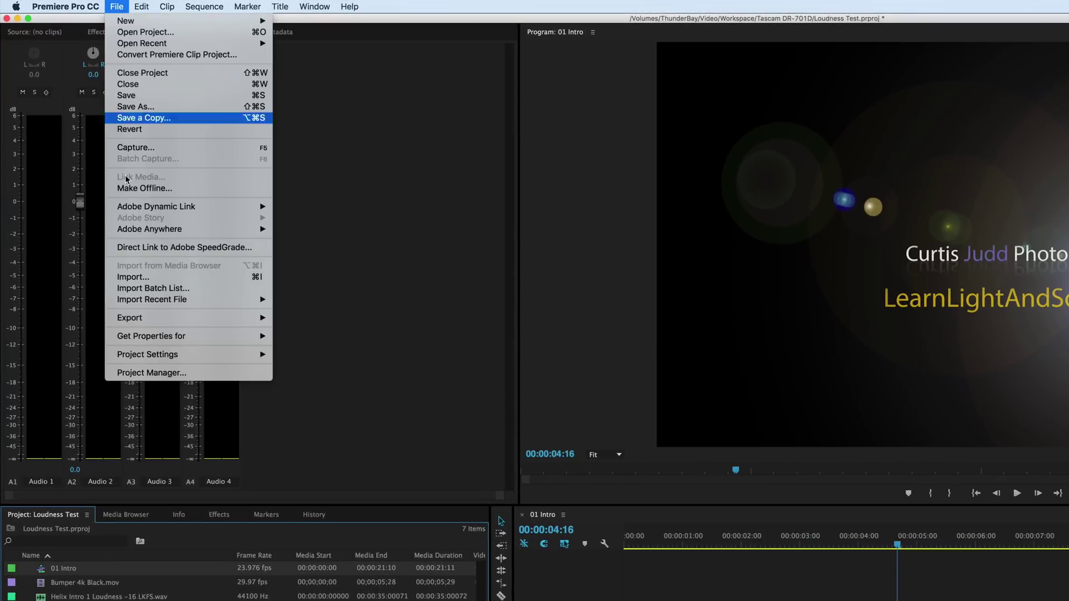
{"action": "mouse_move", "coordinate": [107, 228]}
{"action": "left_click", "coordinate": [315, 318]}
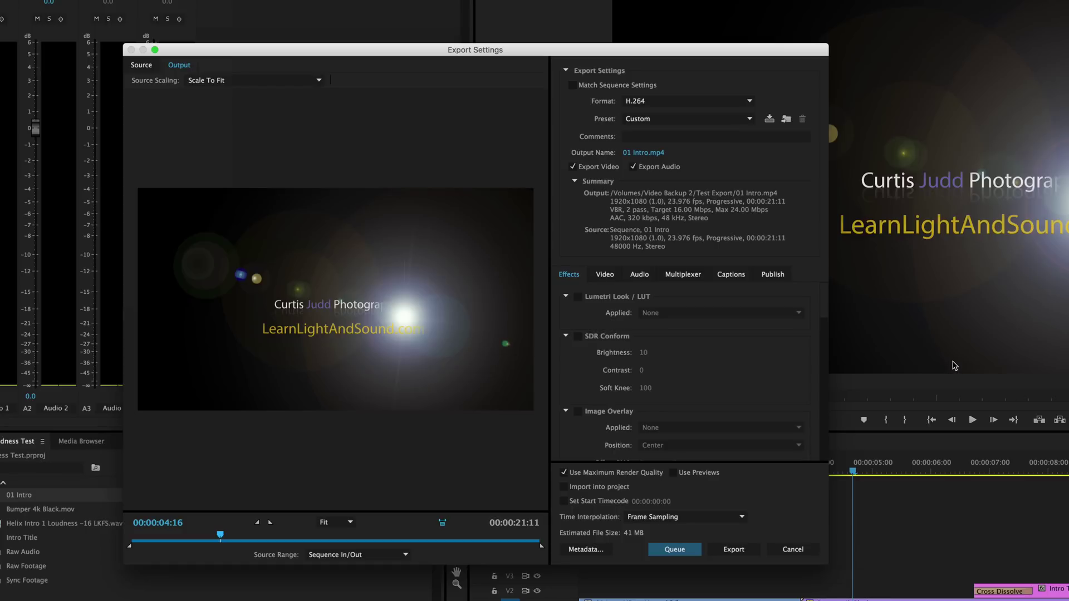
{"action": "left_click_drag", "start_coordinate": [703, 50], "coordinate": [788, 5]}
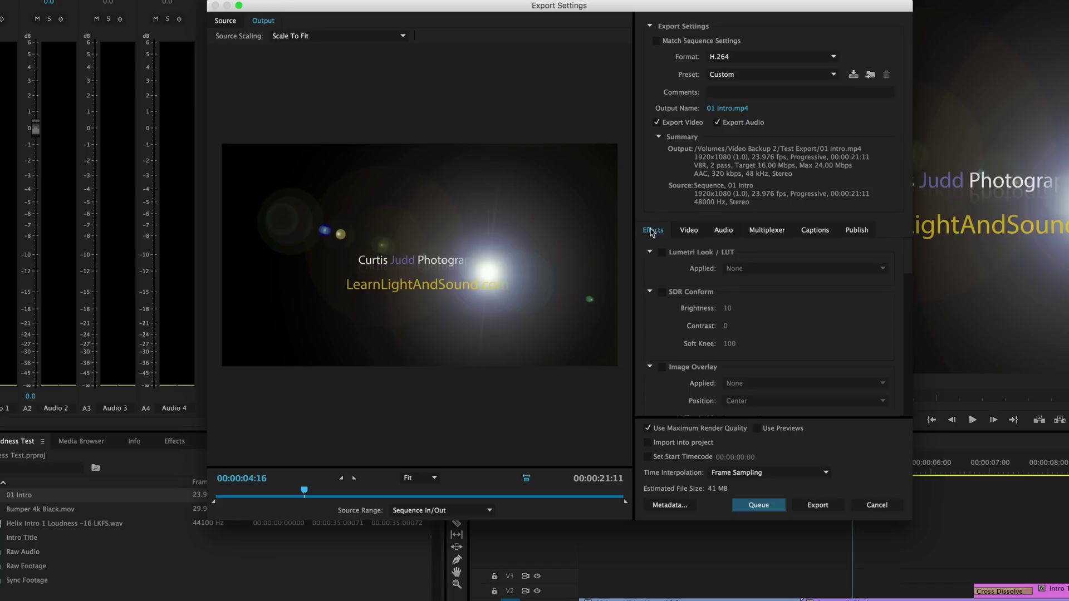
{"action": "left_click_drag", "start_coordinate": [912, 250], "coordinate": [913, 381]}
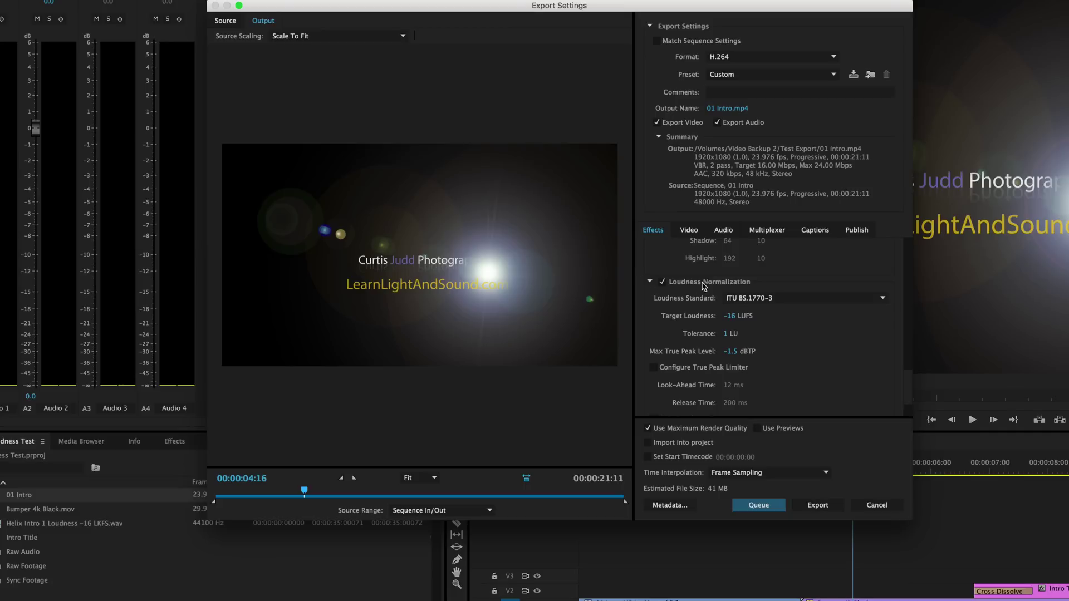
Keep Loudness Normalization checked with ITU BS.1770-3 as the loudness standard
{"action": "left_click", "coordinate": [663, 282]}
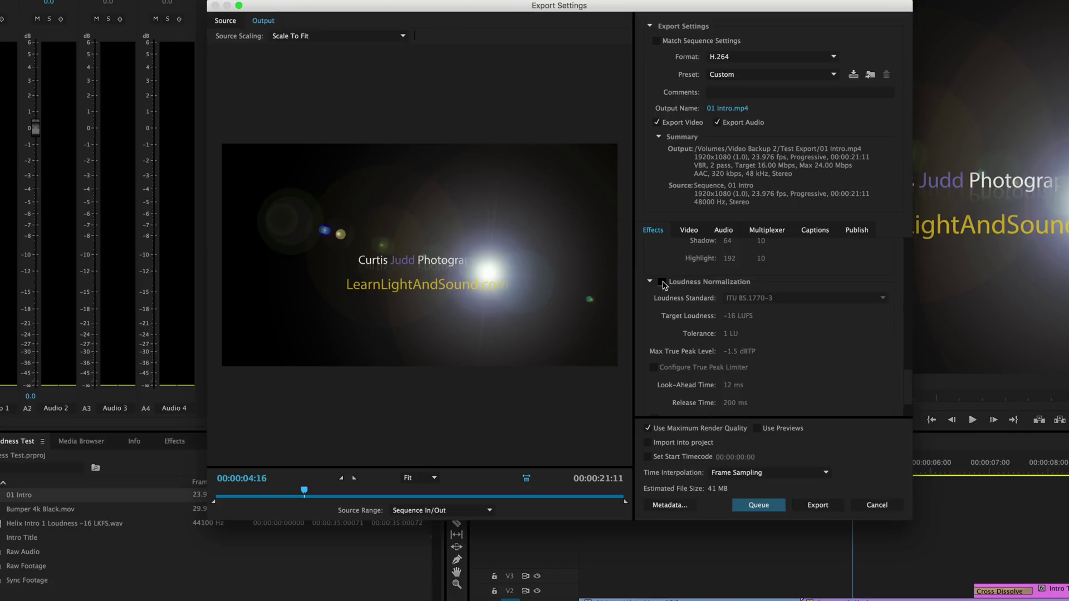
{"action": "left_click", "coordinate": [662, 282]}
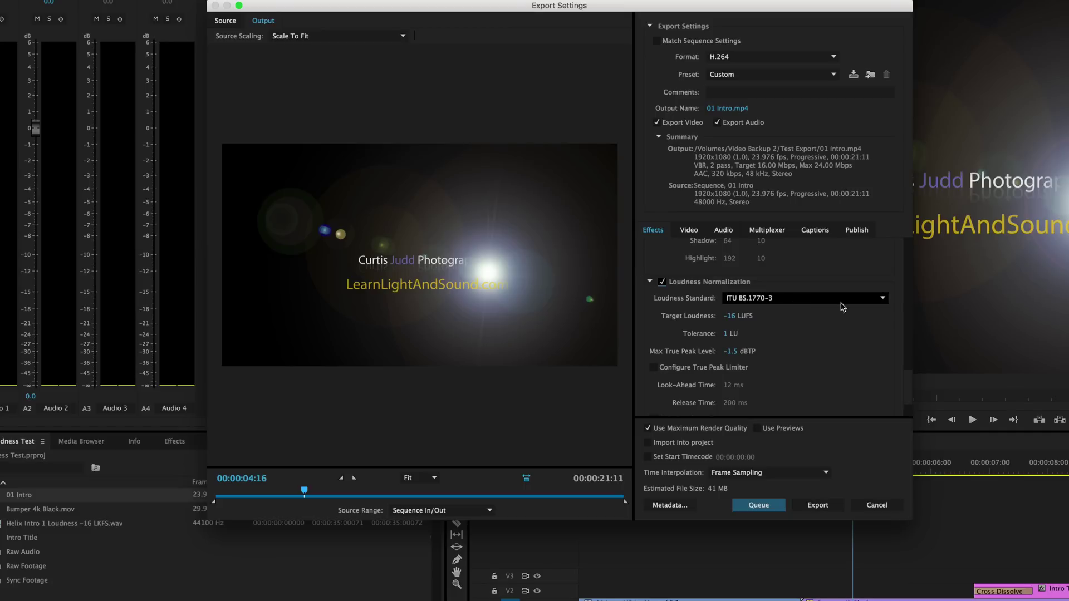
{"action": "left_click", "coordinate": [883, 299]}
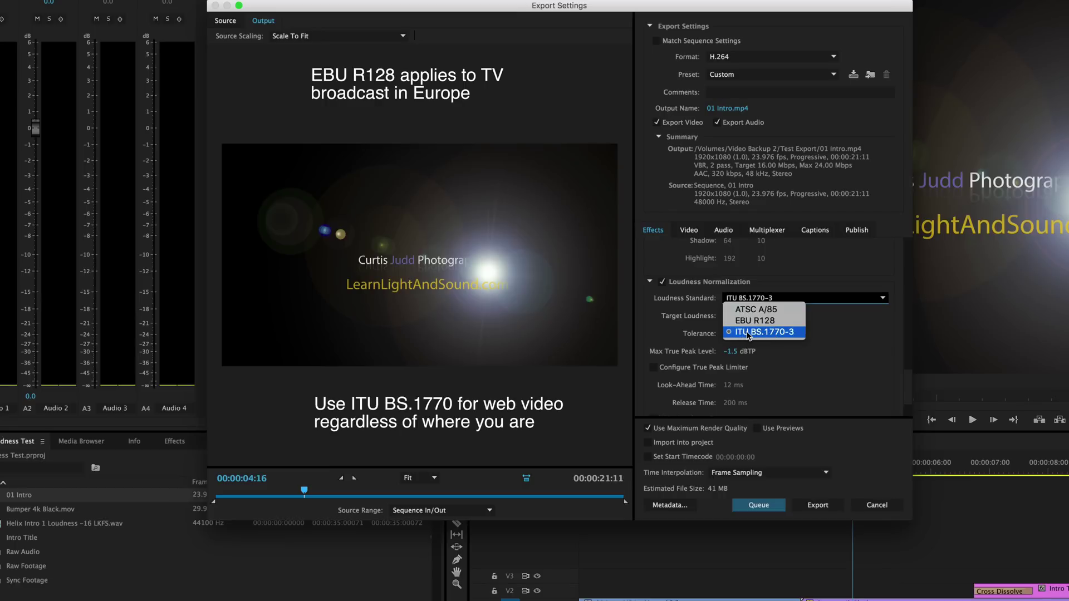
{"action": "left_click", "coordinate": [748, 332]}
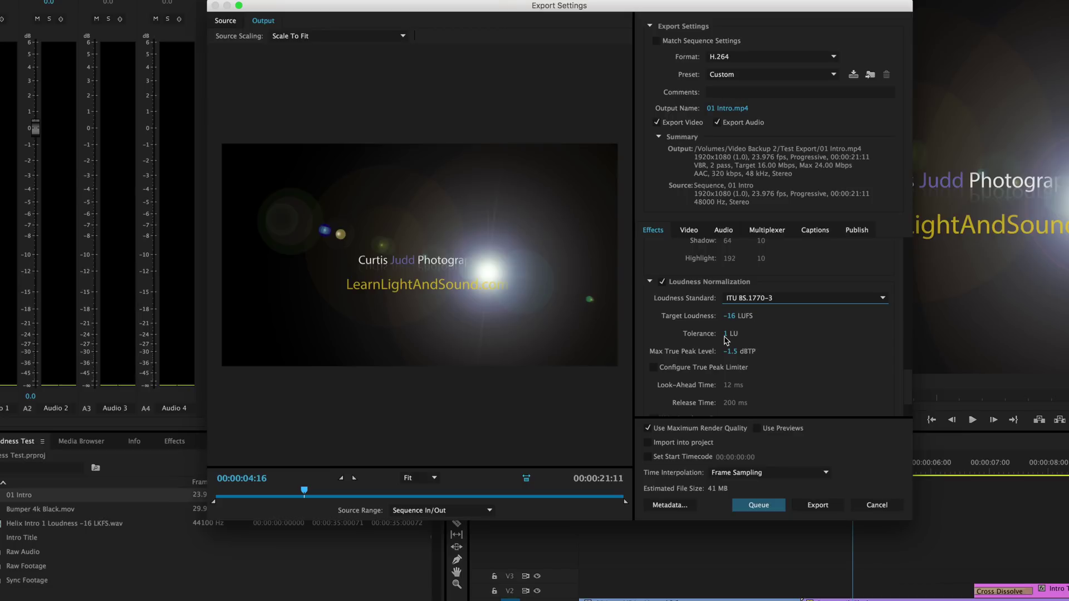
{"action": "left_click", "coordinate": [733, 316]}
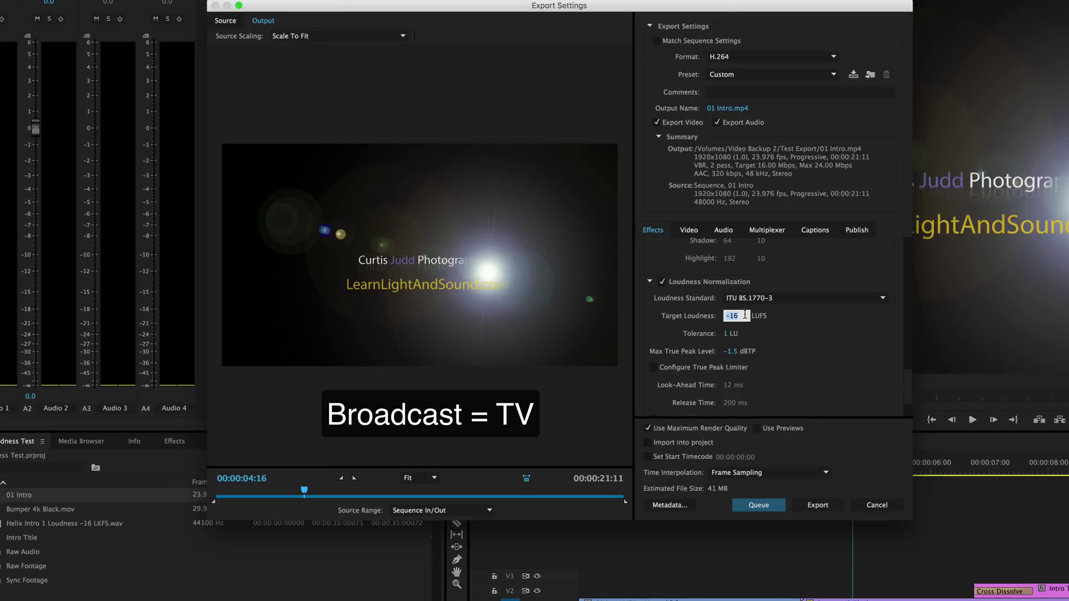
{"action": "key", "text": "Return"}
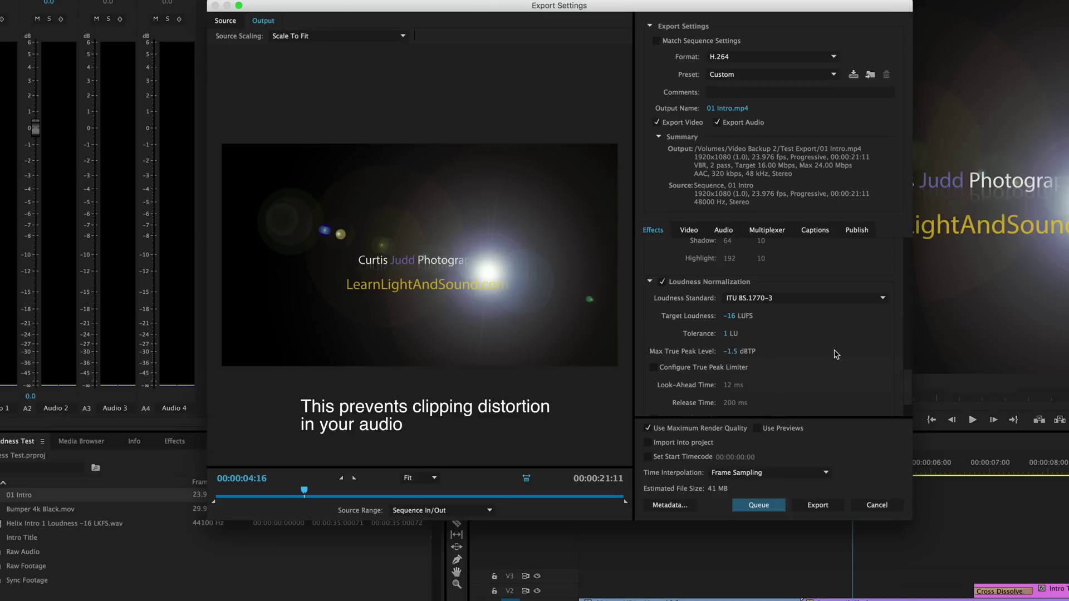
{"action": "scroll", "coordinate": [836, 354], "scroll_direction": "down", "scroll_amount": 2}
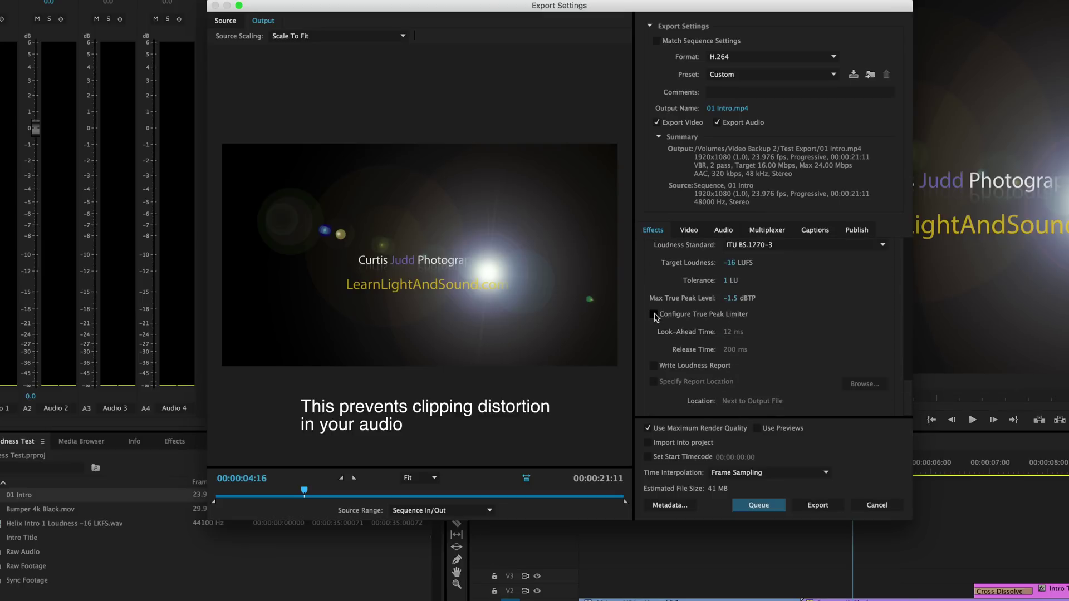
Leave the True Peak Limiter off, enable Write Loudness Report, and queue the export
{"action": "left_click", "coordinate": [654, 316]}
{"action": "left_click", "coordinate": [656, 316]}
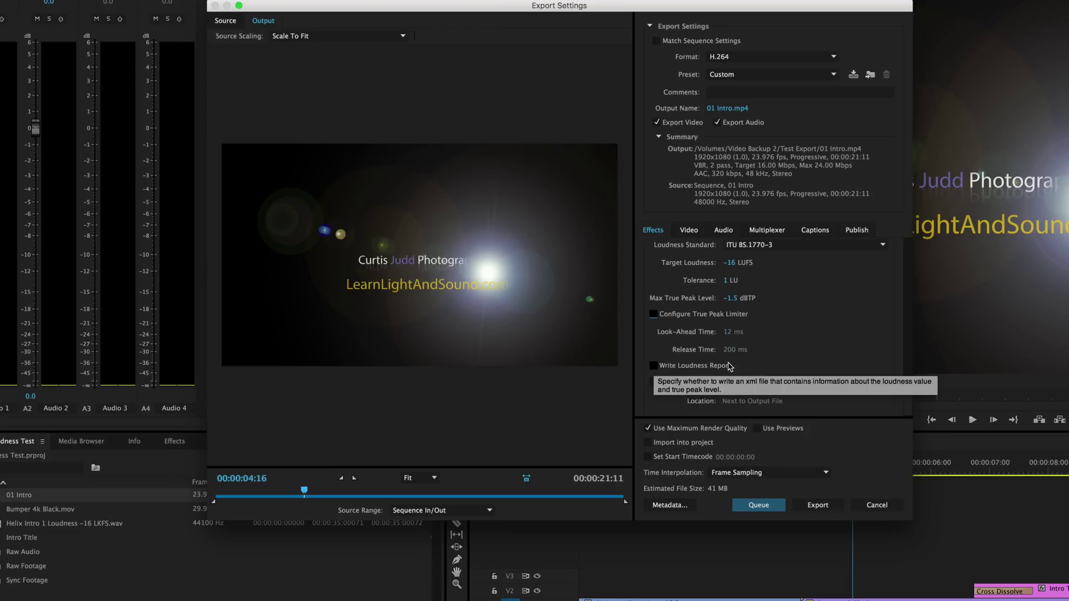
{"action": "left_click", "coordinate": [654, 367]}
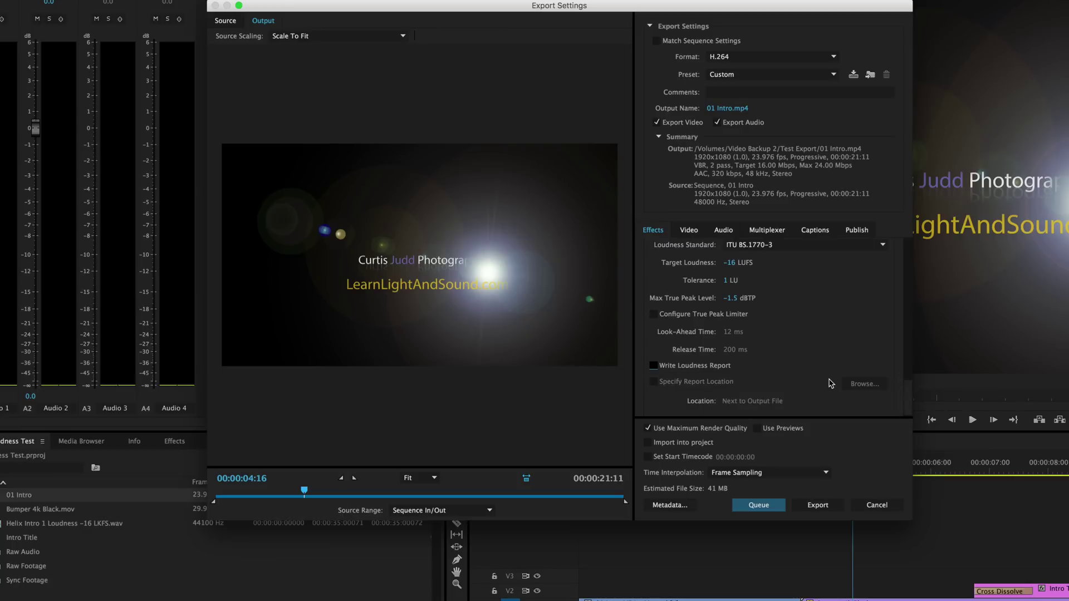
{"action": "left_click", "coordinate": [759, 505]}
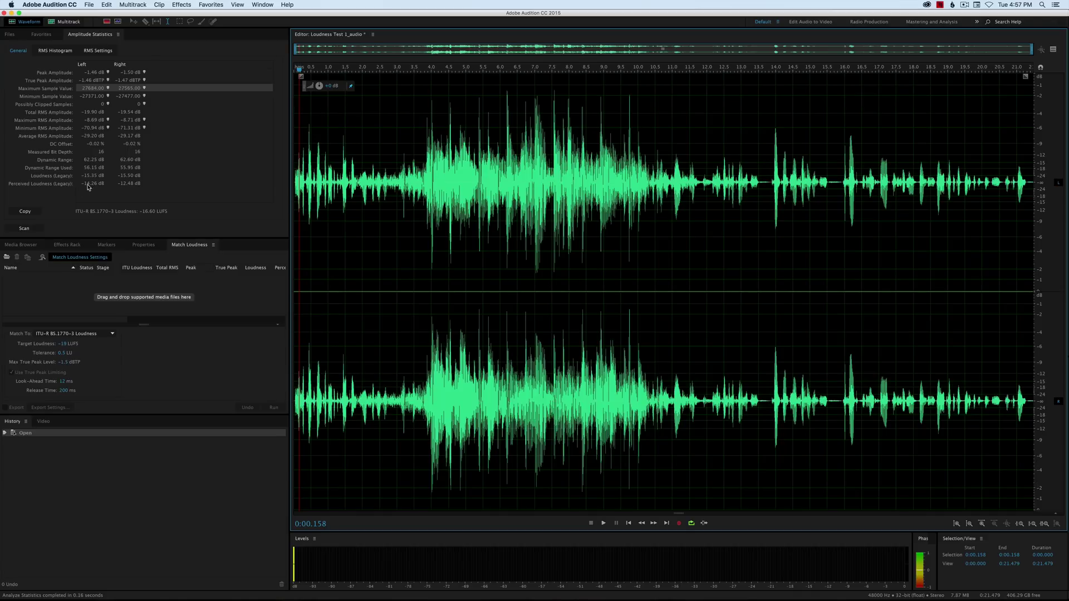
Scan the file in Amplitude Statistics, reading -16.60 LUFS integrated and -1.46 dBTP true peak
{"action": "left_click", "coordinate": [373, 130]}
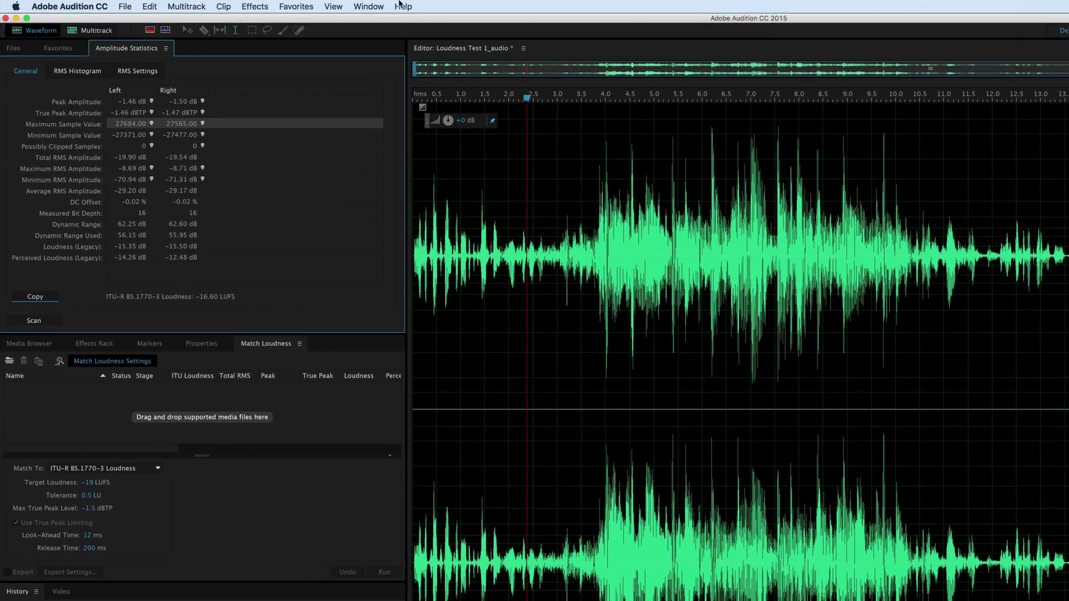
{"action": "left_click", "coordinate": [368, 6]}
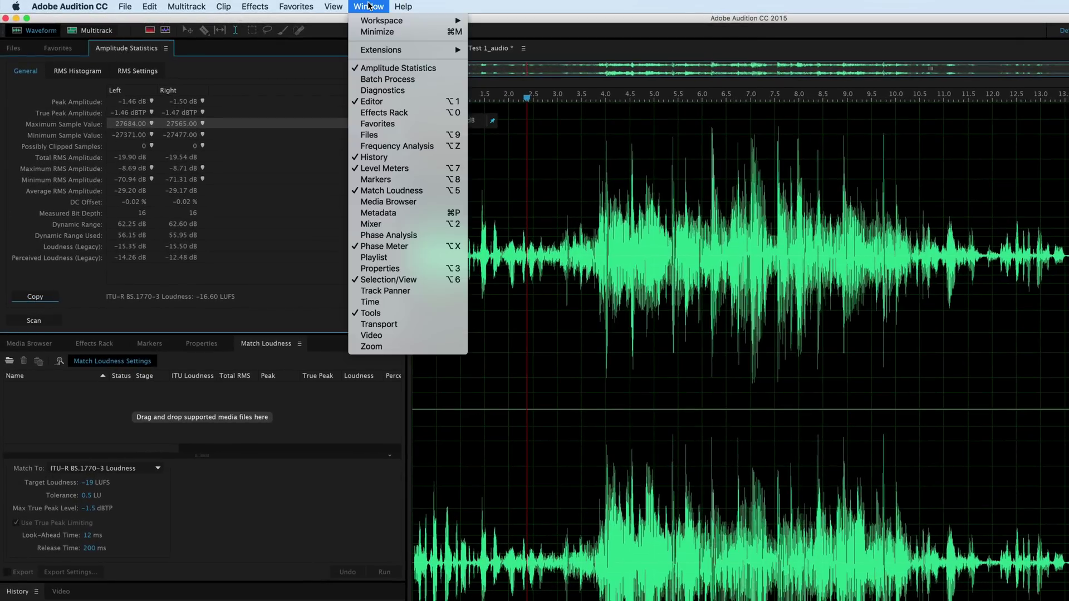
{"action": "left_click", "coordinate": [377, 69]}
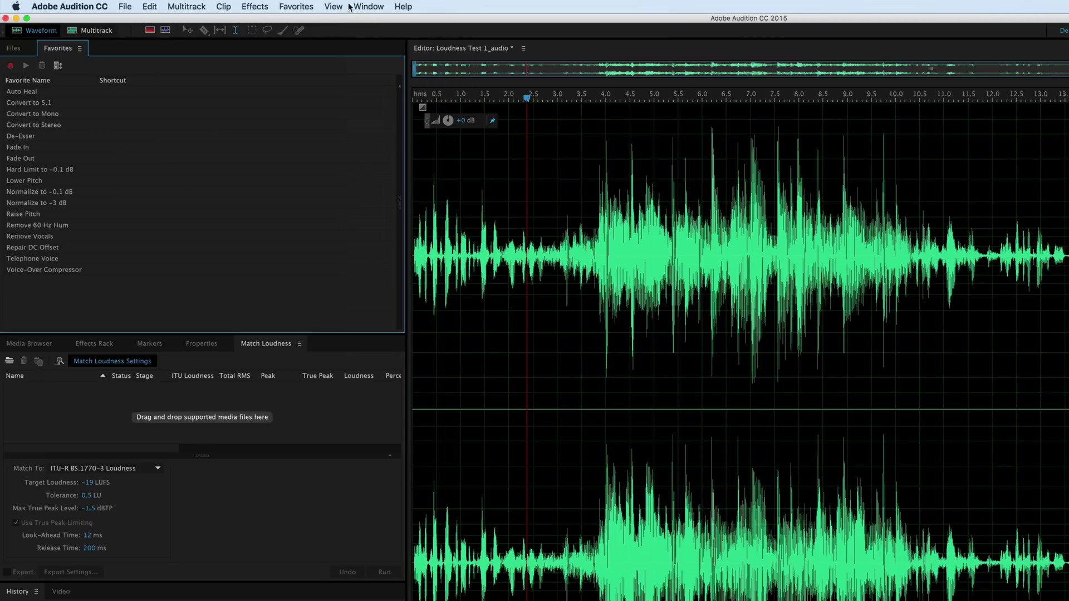
{"action": "left_click", "coordinate": [368, 6]}
{"action": "left_click", "coordinate": [376, 68]}
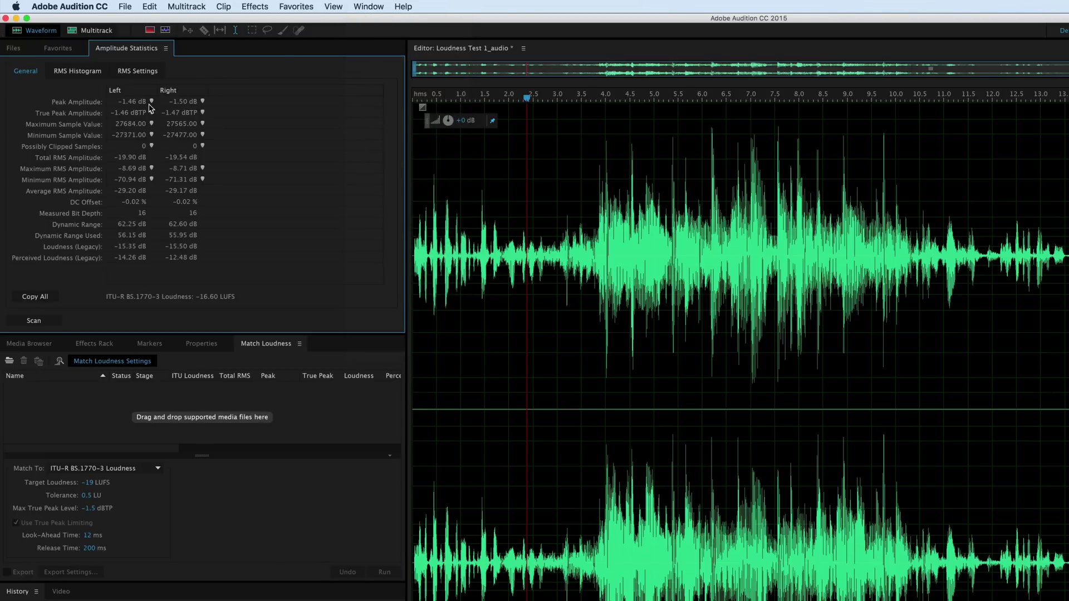
{"action": "left_click", "coordinate": [34, 320]}
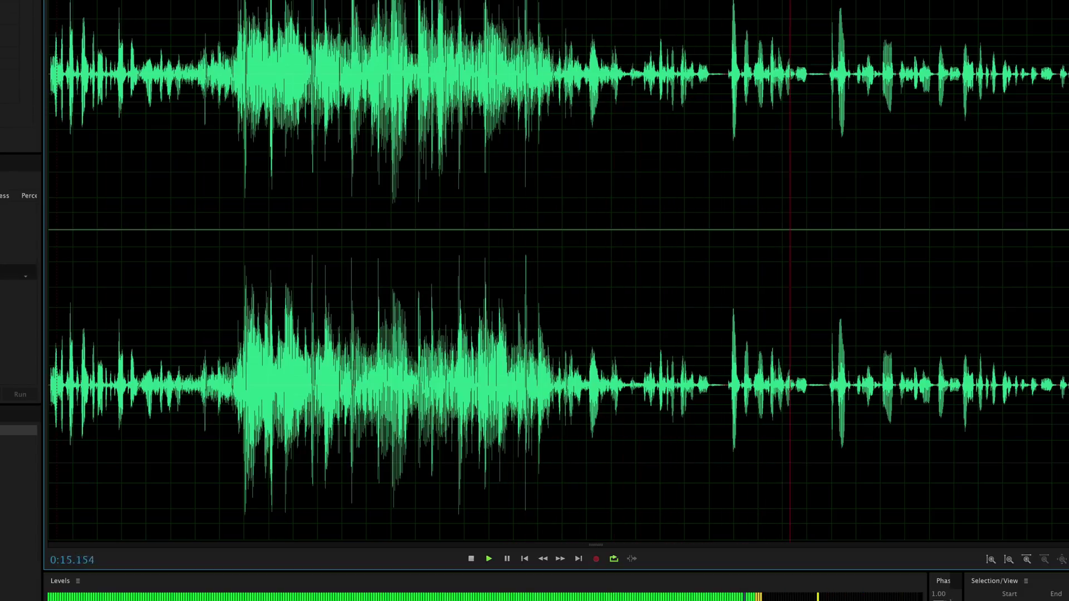
Stop playback of the exported audio
{"action": "key", "text": "space"}
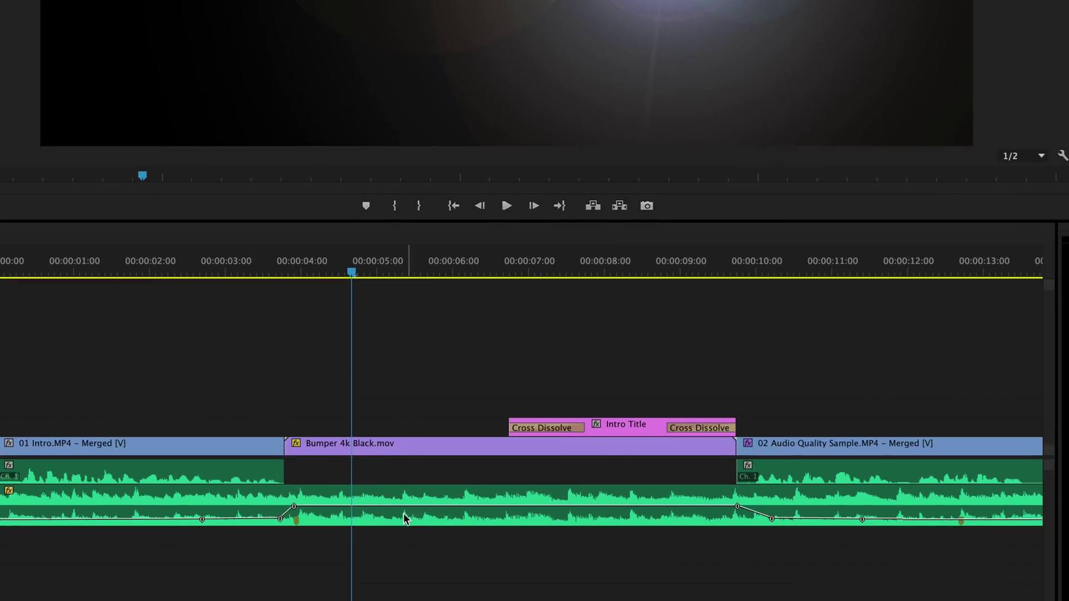
Select the A2 music clip and enlarge the audio tracks' waveforms
{"action": "left_click", "coordinate": [400, 491]}
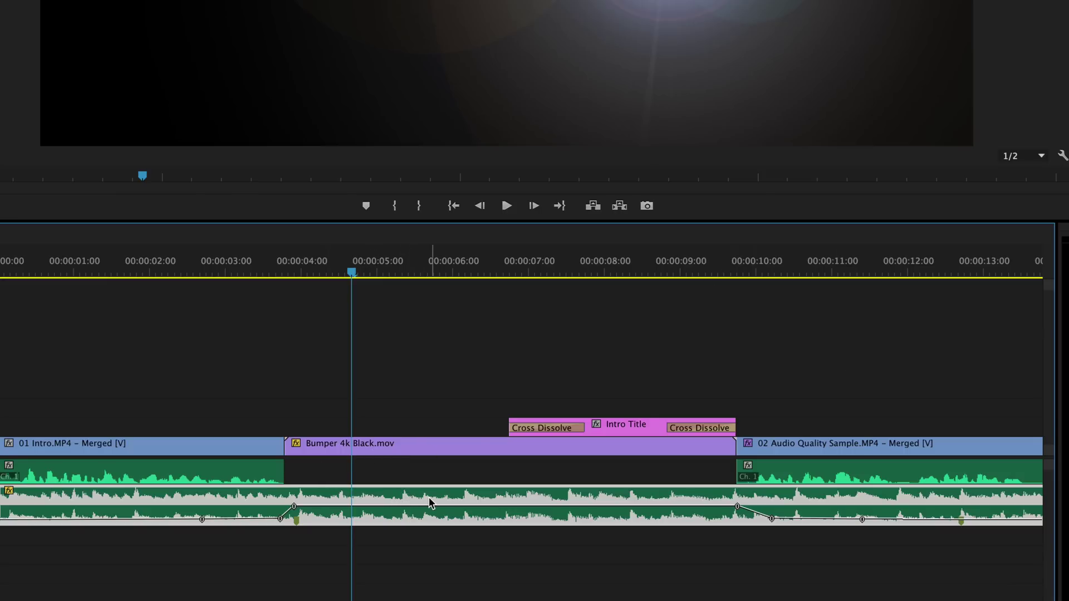
{"action": "scroll", "coordinate": [105, 418], "scroll_direction": "up", "scroll_amount": 3}
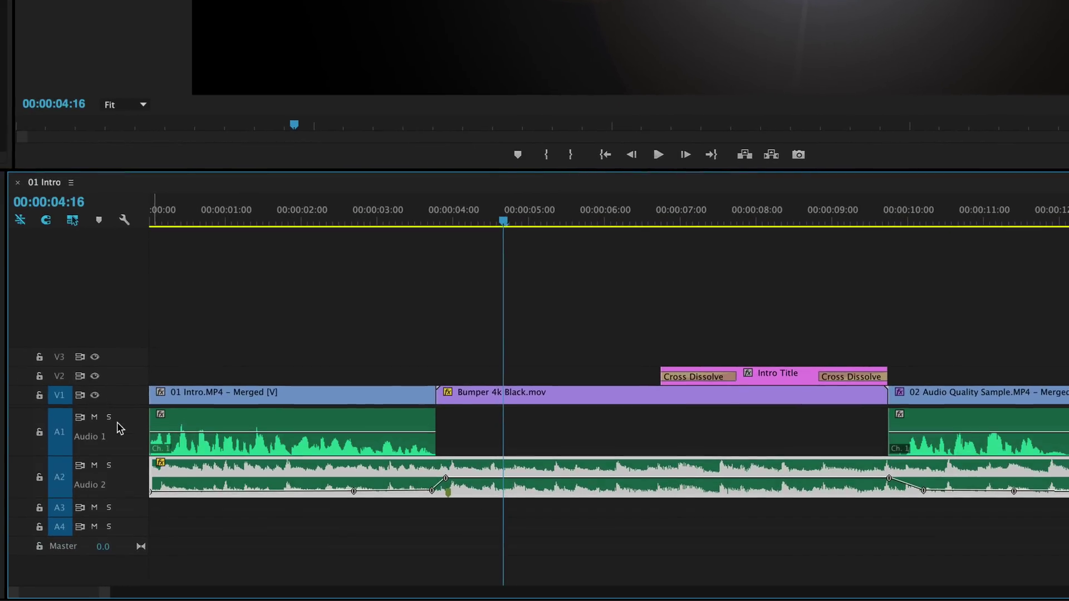
{"action": "scroll", "coordinate": [123, 479], "scroll_direction": "up", "scroll_amount": 3}
{"action": "scroll", "coordinate": [123, 478], "scroll_direction": "up", "scroll_amount": 4}
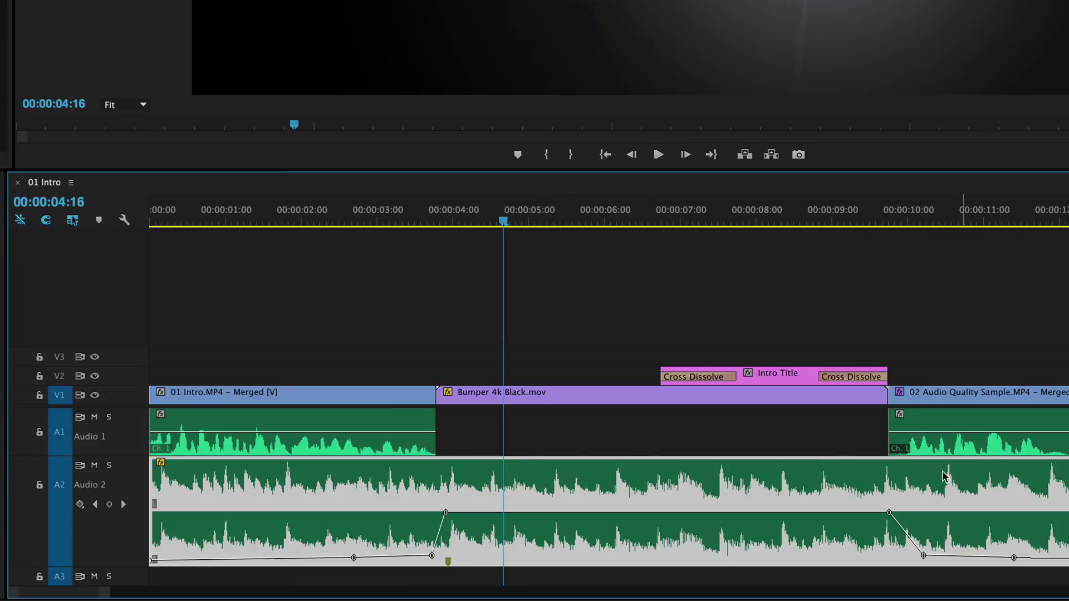
Inspect the 01 Intro, 02 Audio Quality Sample and music clips, then bring up the Audio Clip Mixer
{"action": "left_click", "coordinate": [392, 427]}
{"action": "left_click", "coordinate": [1011, 424]}
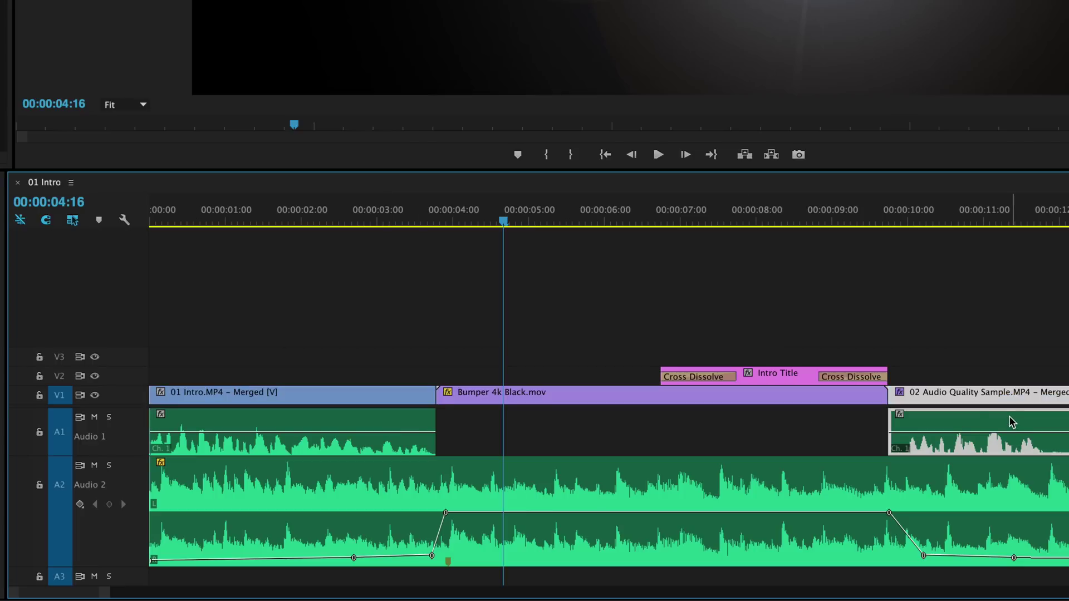
{"action": "left_click", "coordinate": [537, 495]}
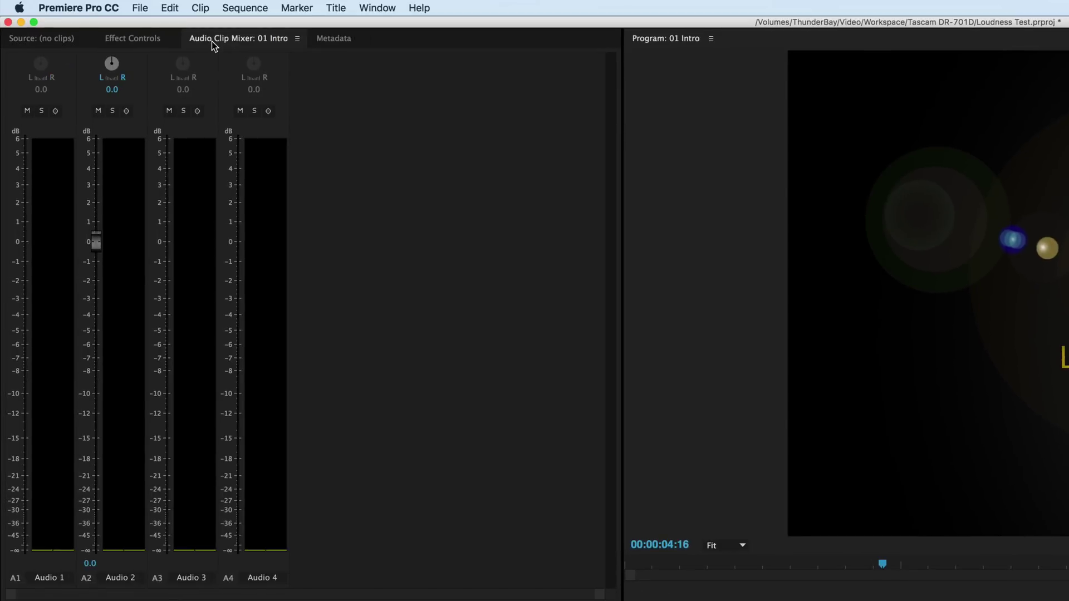
{"action": "left_click", "coordinate": [212, 41]}
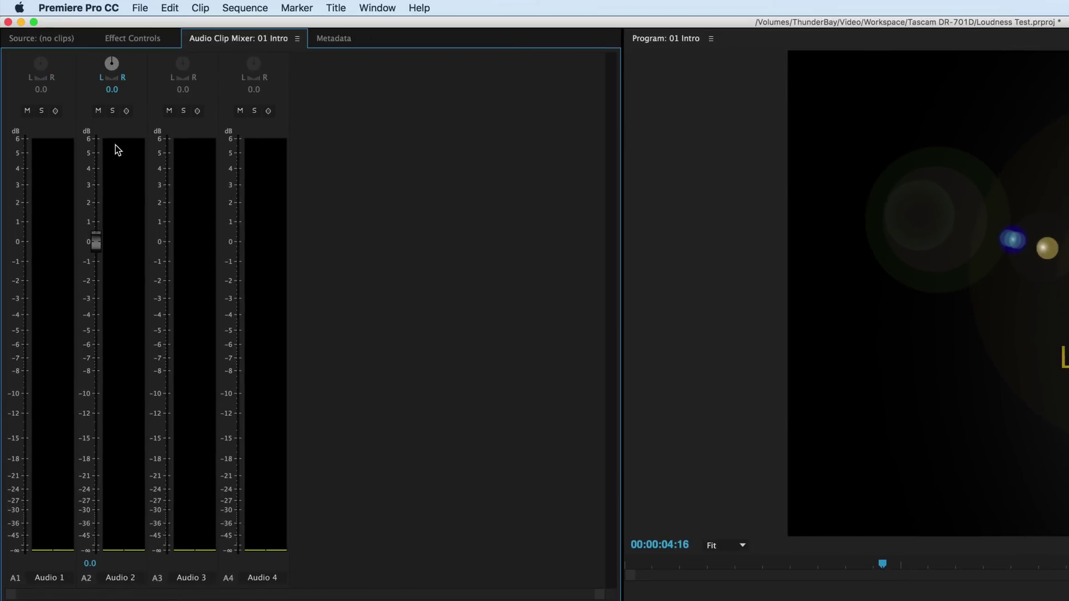
Lower the Audio 2 music fader to -8.1 dB and select all clips in the sequence
{"action": "left_click_drag", "start_coordinate": [95, 241], "coordinate": [101, 375]}
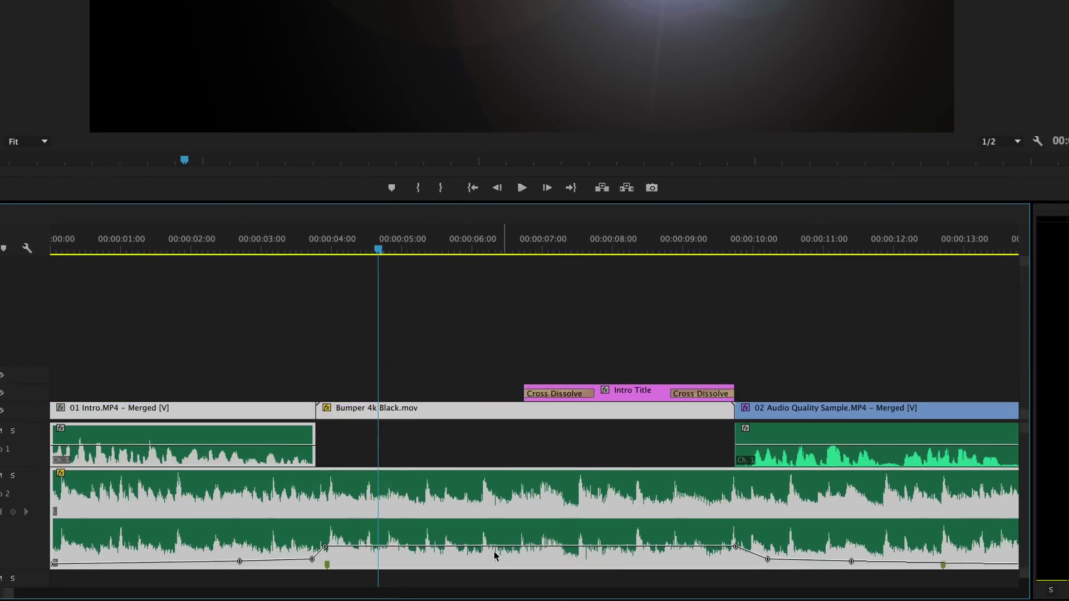
{"action": "key", "text": "ctrl+a"}
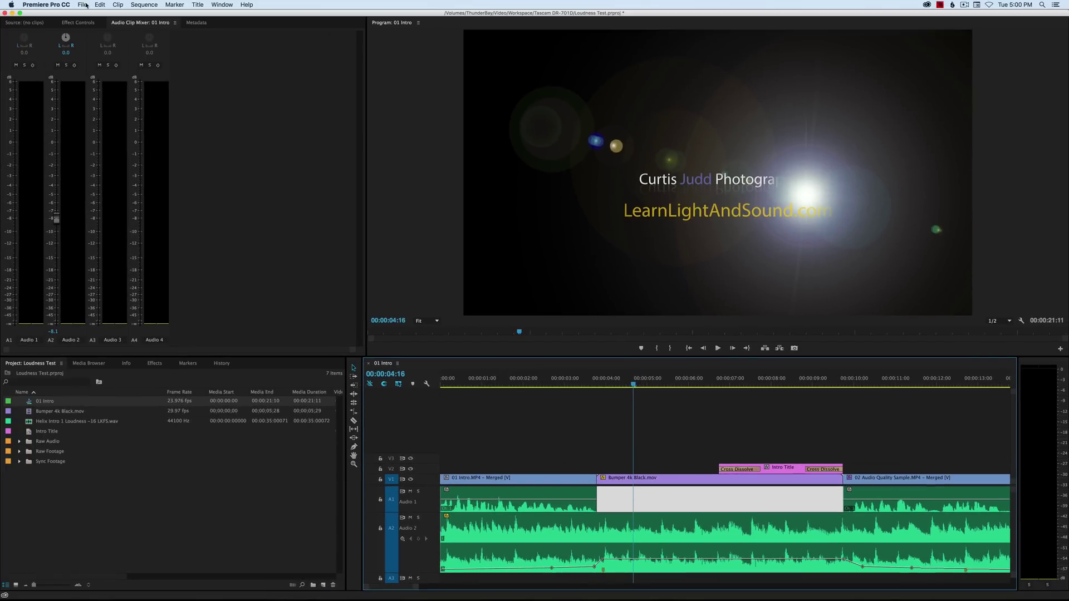
{"action": "left_click", "coordinate": [86, 6]}
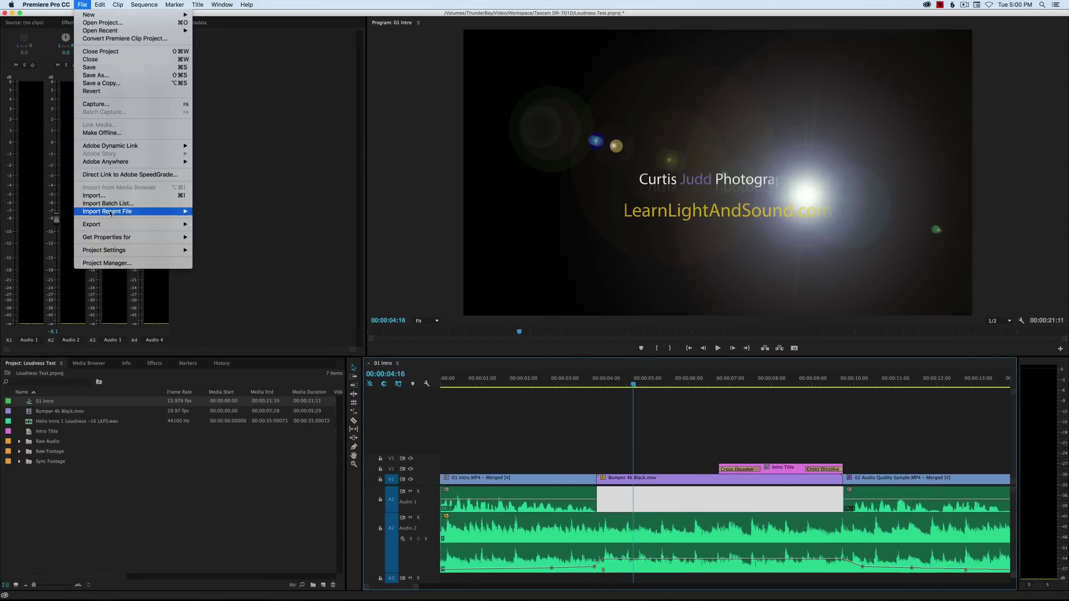
Re-export the sequence as H.264 with Loudness Normalization at -16 LUFS to the render queue
{"action": "mouse_move", "coordinate": [139, 224]}
{"action": "left_click", "coordinate": [218, 224]}
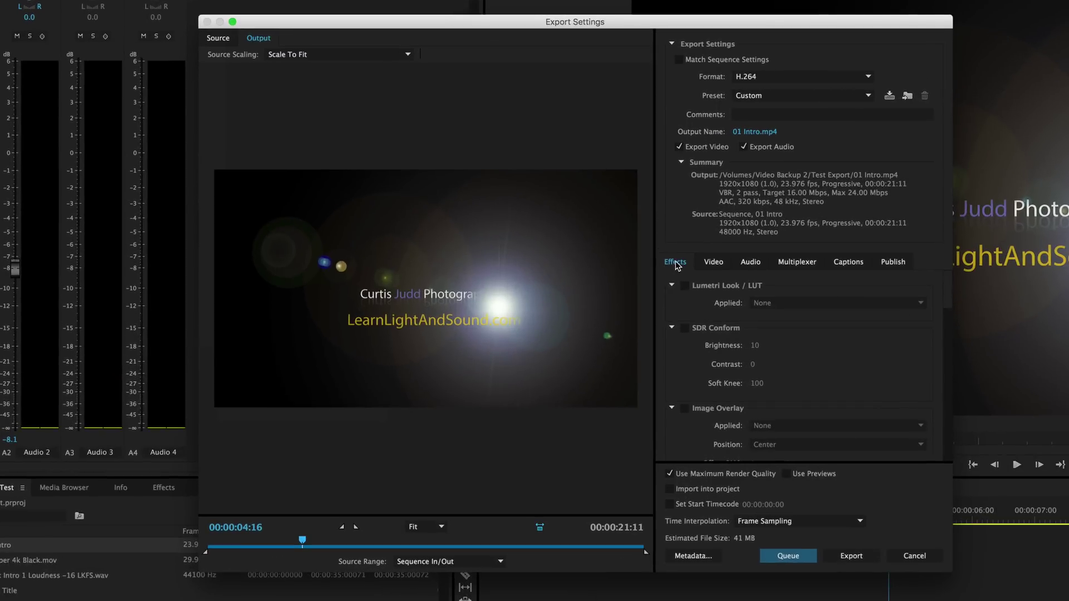
{"action": "left_click_drag", "start_coordinate": [951, 294], "coordinate": [951, 421]}
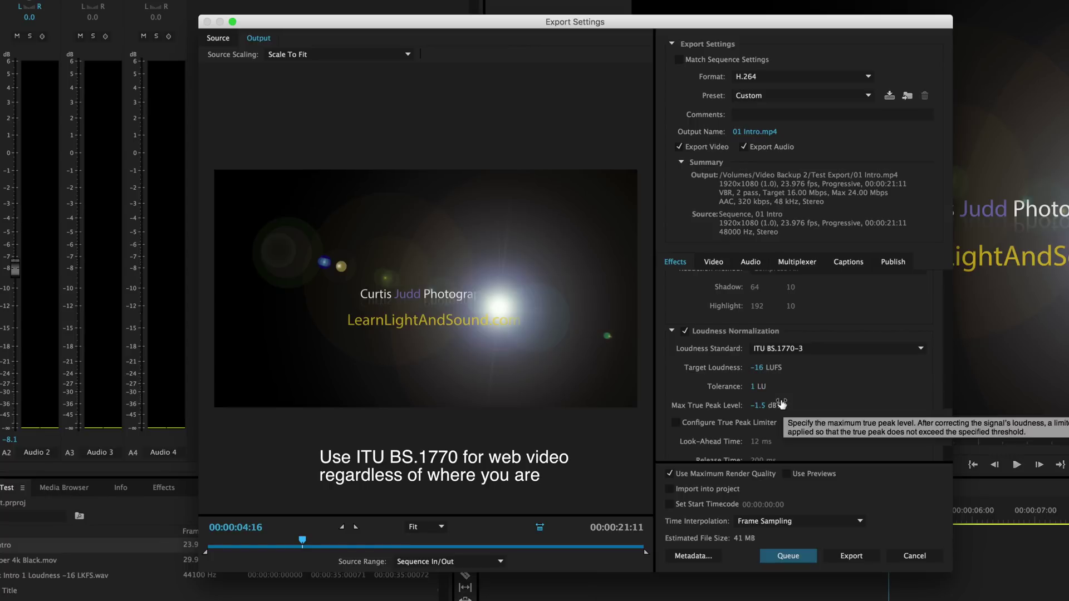
{"action": "left_click", "coordinate": [792, 557]}
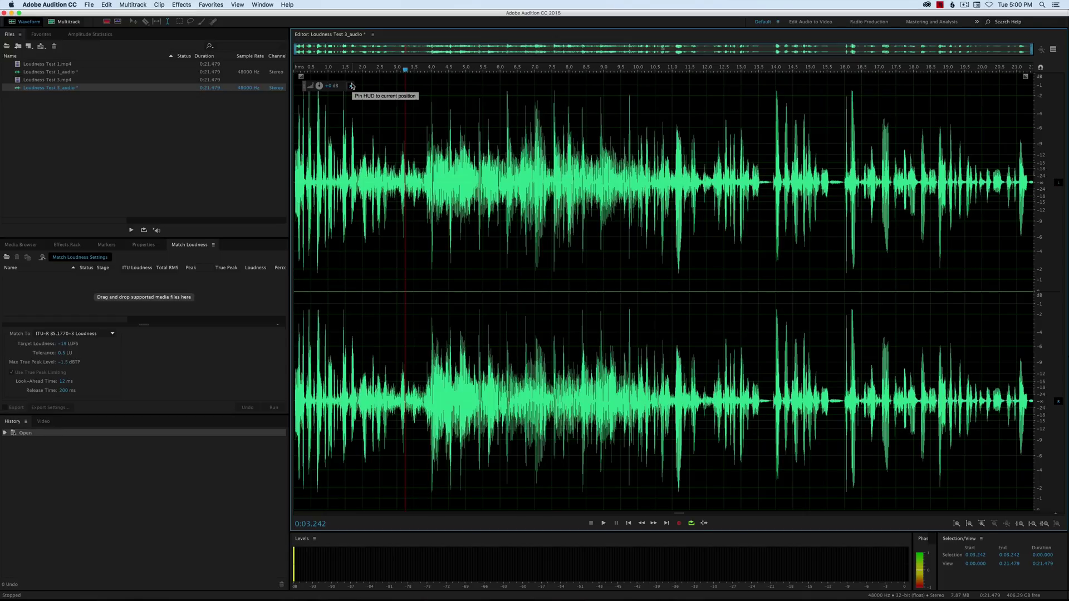
Pin the gain HUD and scan Amplitude Statistics, confirming -16.58 LUFS and -1.49 dBTP
{"action": "left_click", "coordinate": [351, 86]}
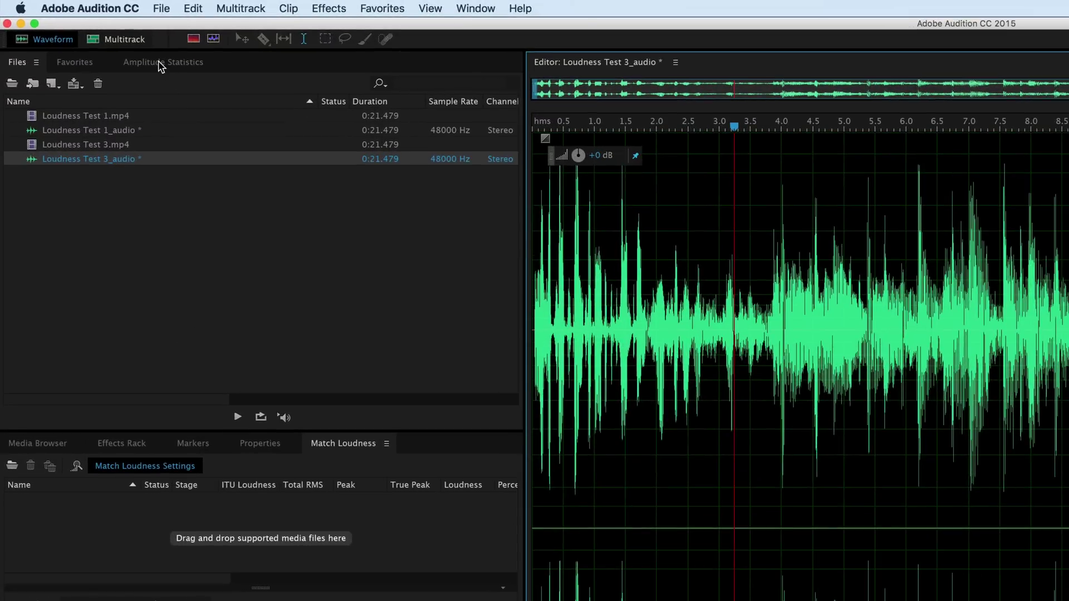
{"action": "left_click", "coordinate": [89, 34]}
{"action": "left_click", "coordinate": [31, 415]}
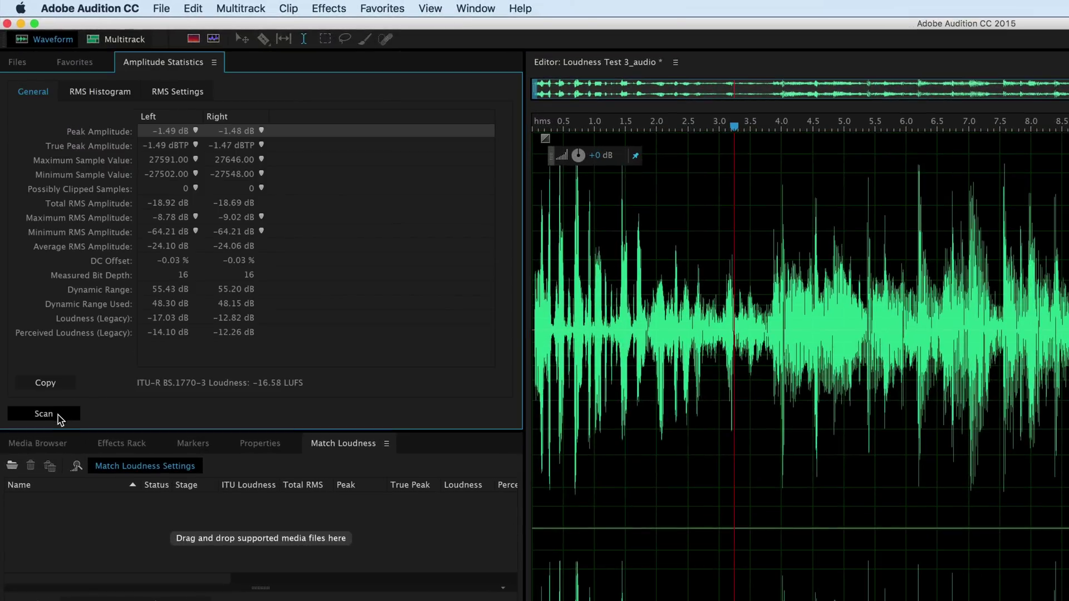
{"action": "key", "text": "super+a"}
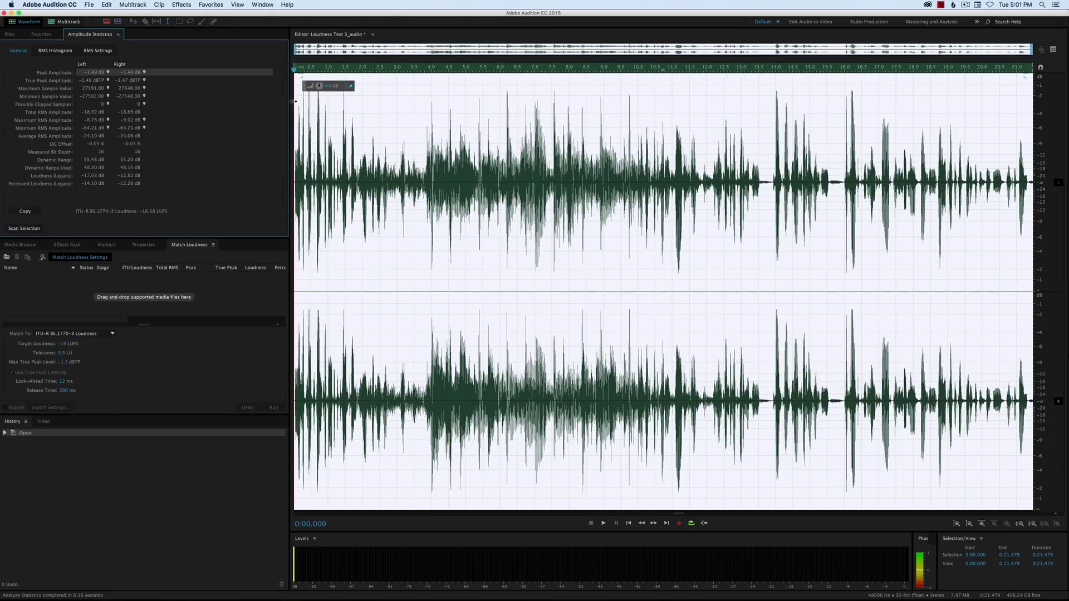
{"action": "left_click", "coordinate": [295, 99]}
{"action": "key", "text": "space"}
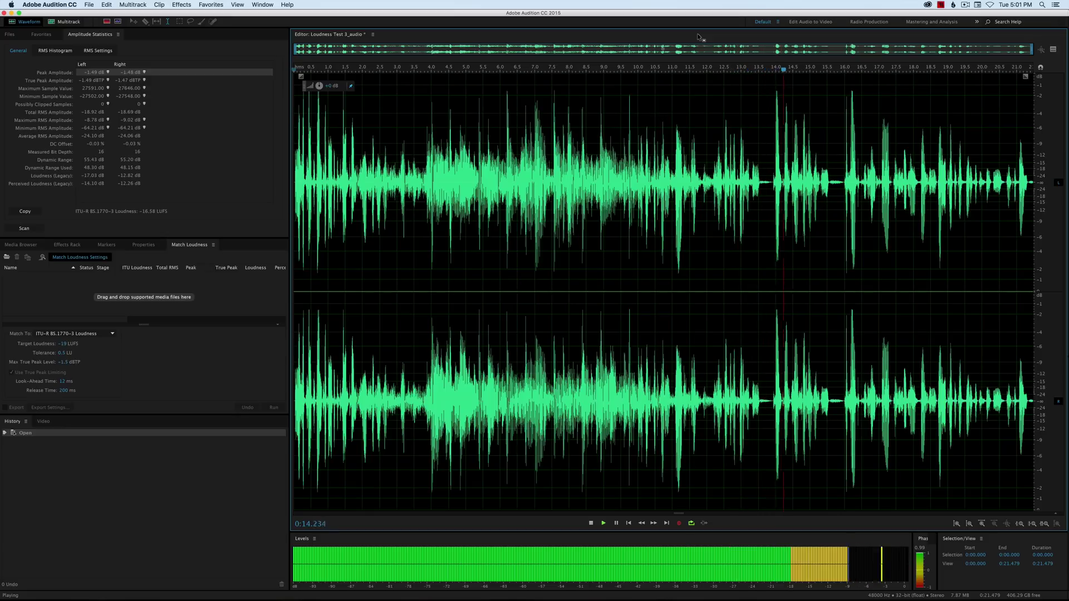
{"action": "key", "text": "space"}
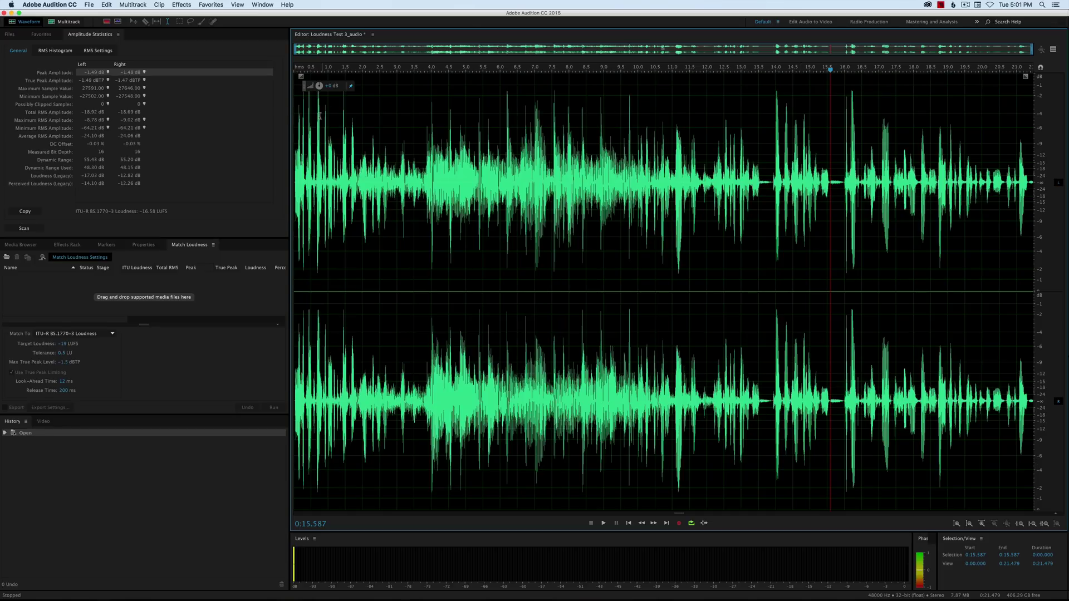
{"action": "mouse_move", "coordinate": [446, 590]}
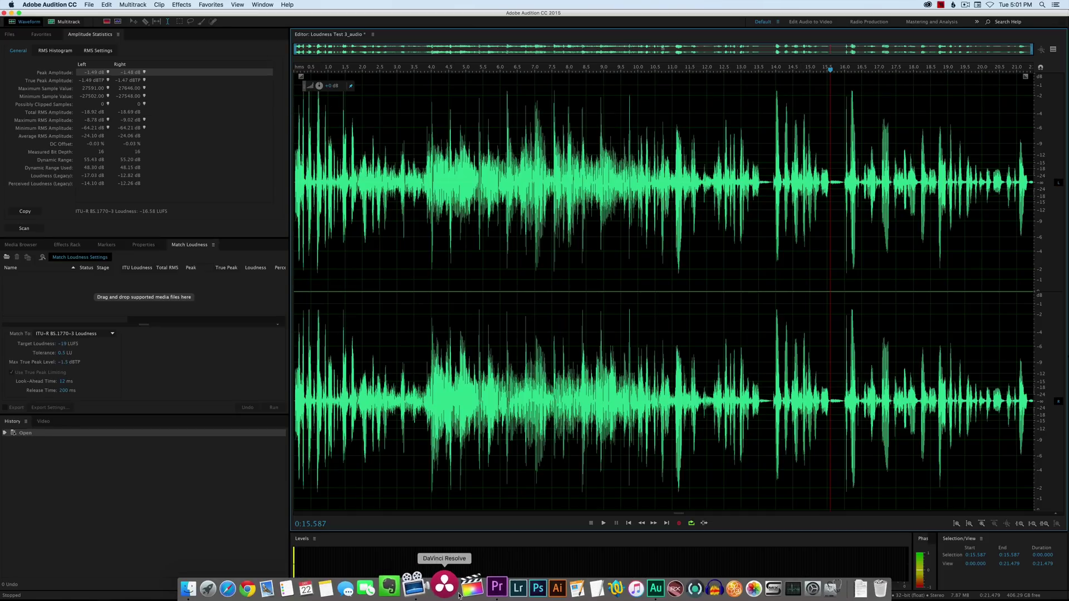
Back in Premiere Pro, select the A2 music and sample clips, then park the playhead at 00:00:04:08
{"action": "left_click", "coordinate": [478, 585]}
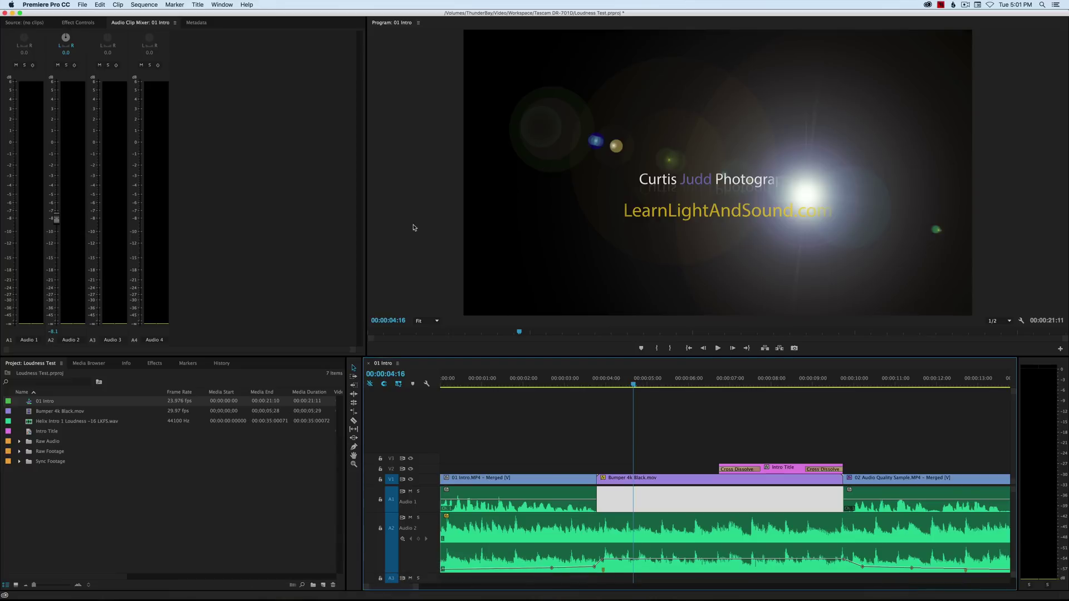
{"action": "left_click", "coordinate": [620, 432]}
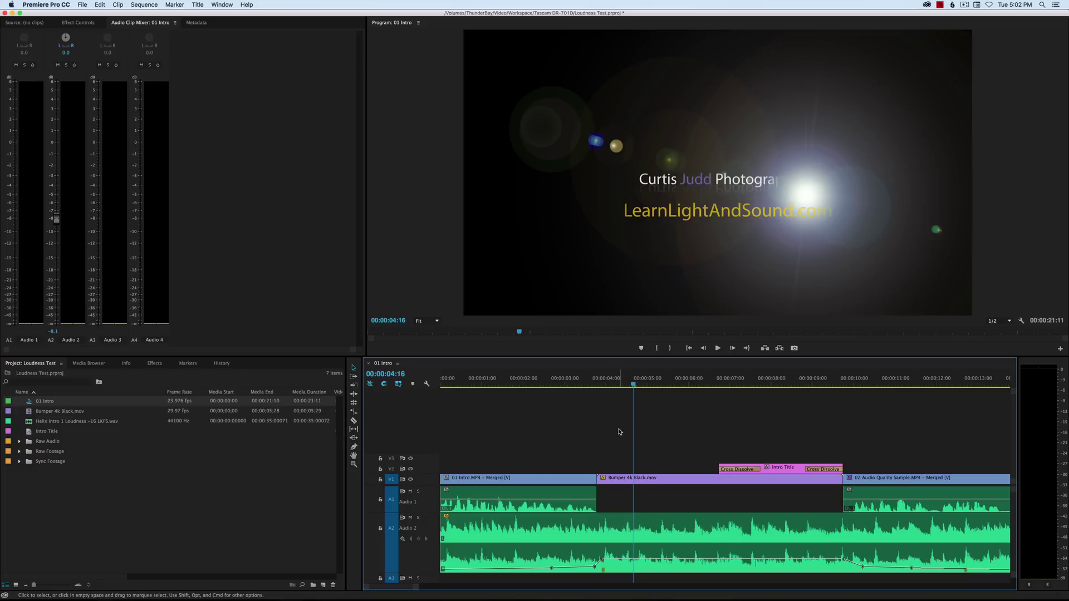
{"action": "left_click", "coordinate": [719, 548]}
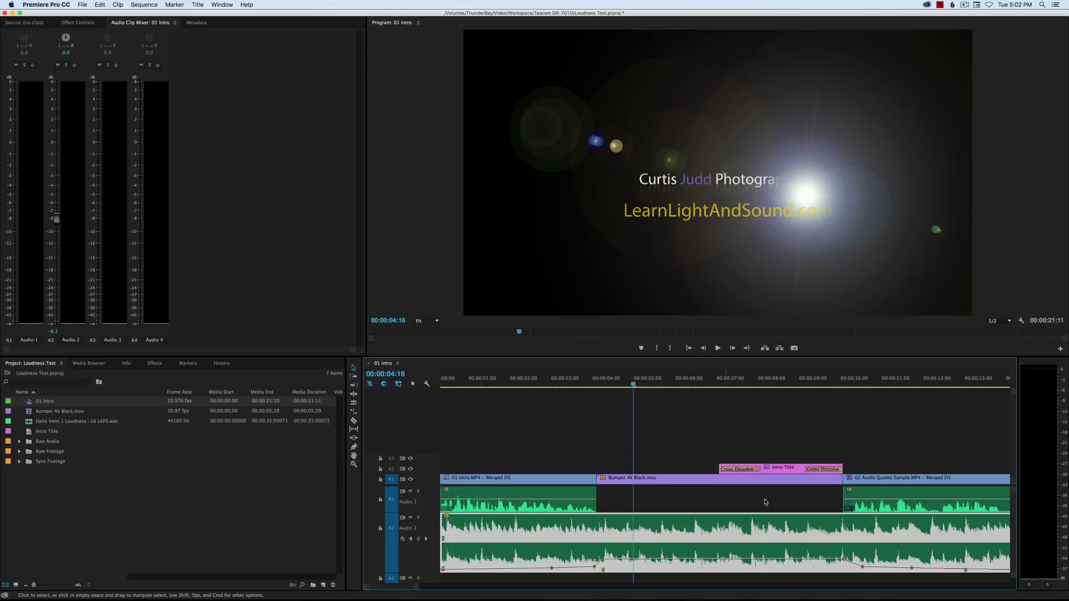
{"action": "left_click", "coordinate": [893, 497]}
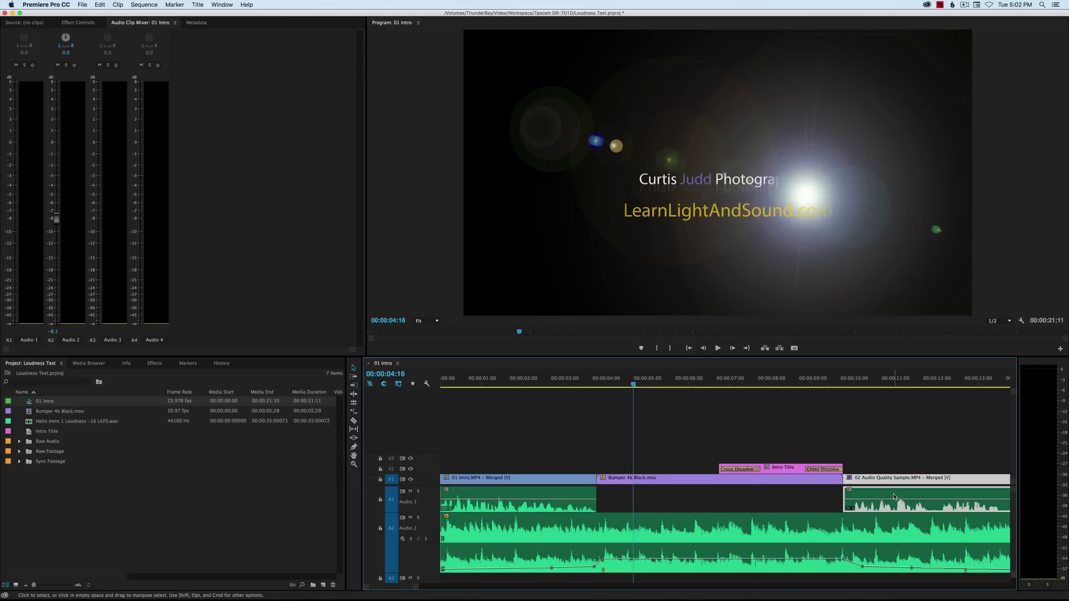
{"action": "left_click", "coordinate": [619, 382]}
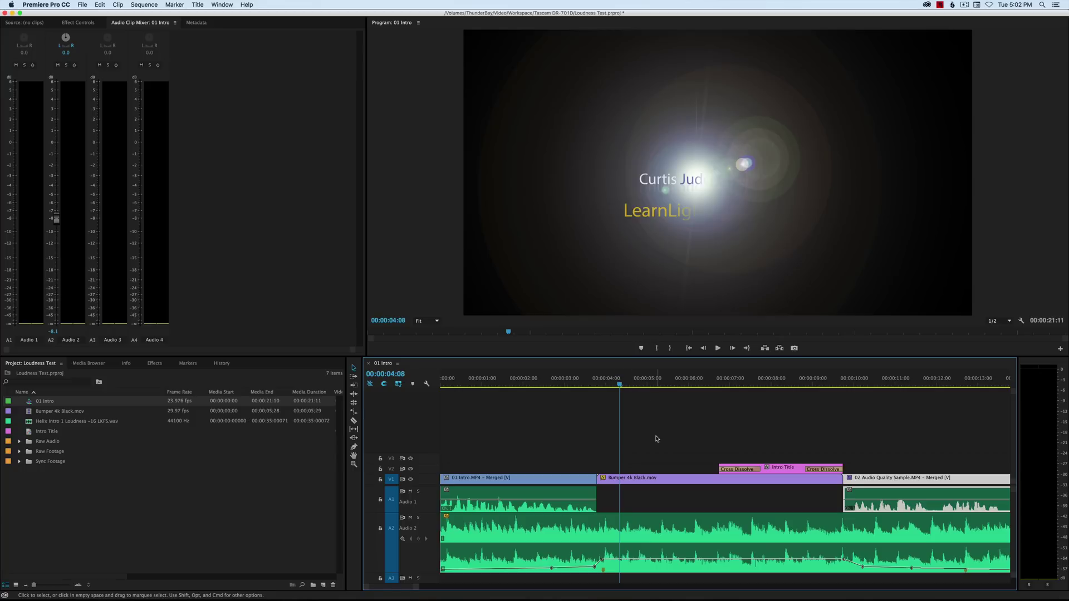